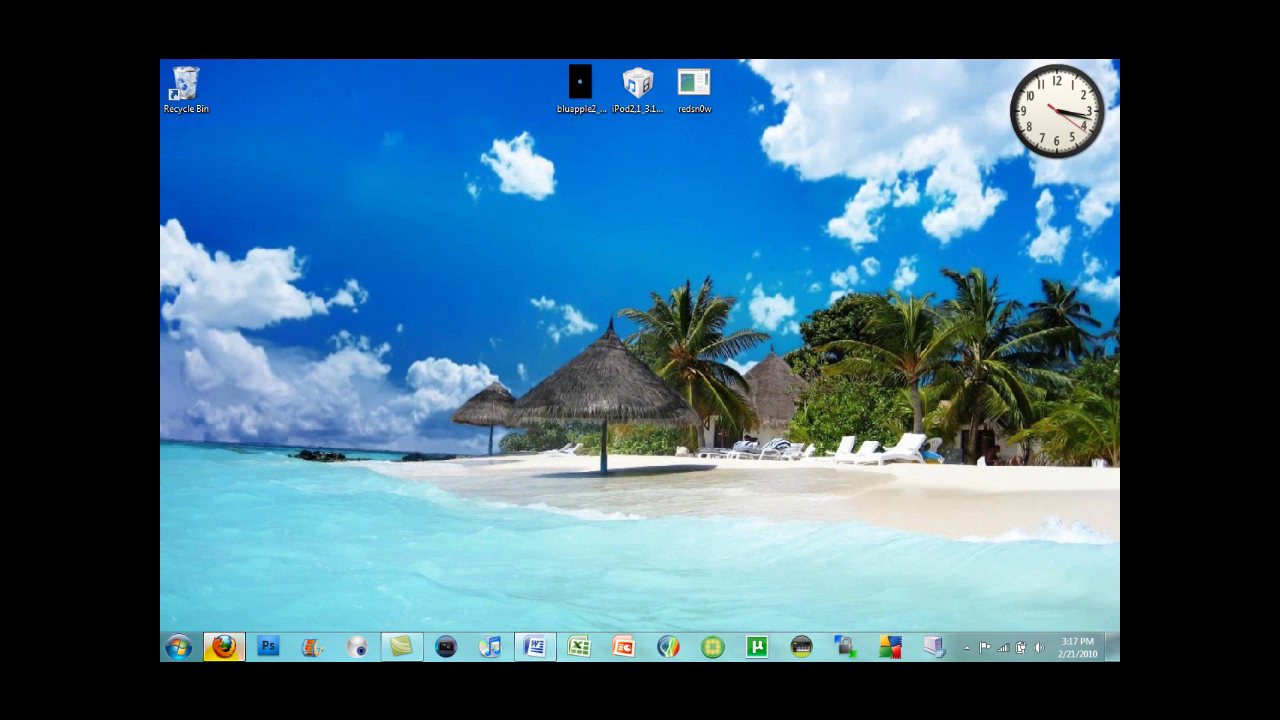
Restore the minimised Firefox window showing the iPod and iPhone firmware download page.
left_click(224, 646)
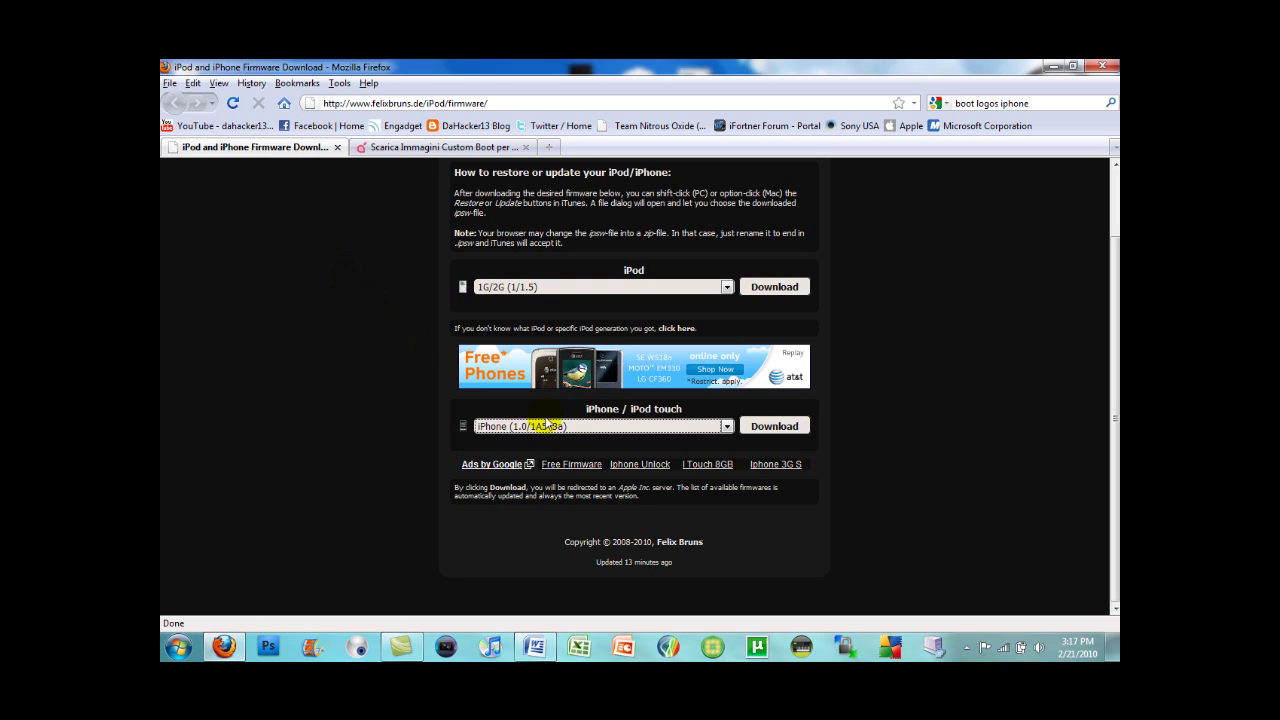
Choose iPod touch 2G (3.1.2/7D11) from the iPhone / iPod touch firmware list.
left_click_drag(512, 103, 443, 100)
triple_click(443, 100)
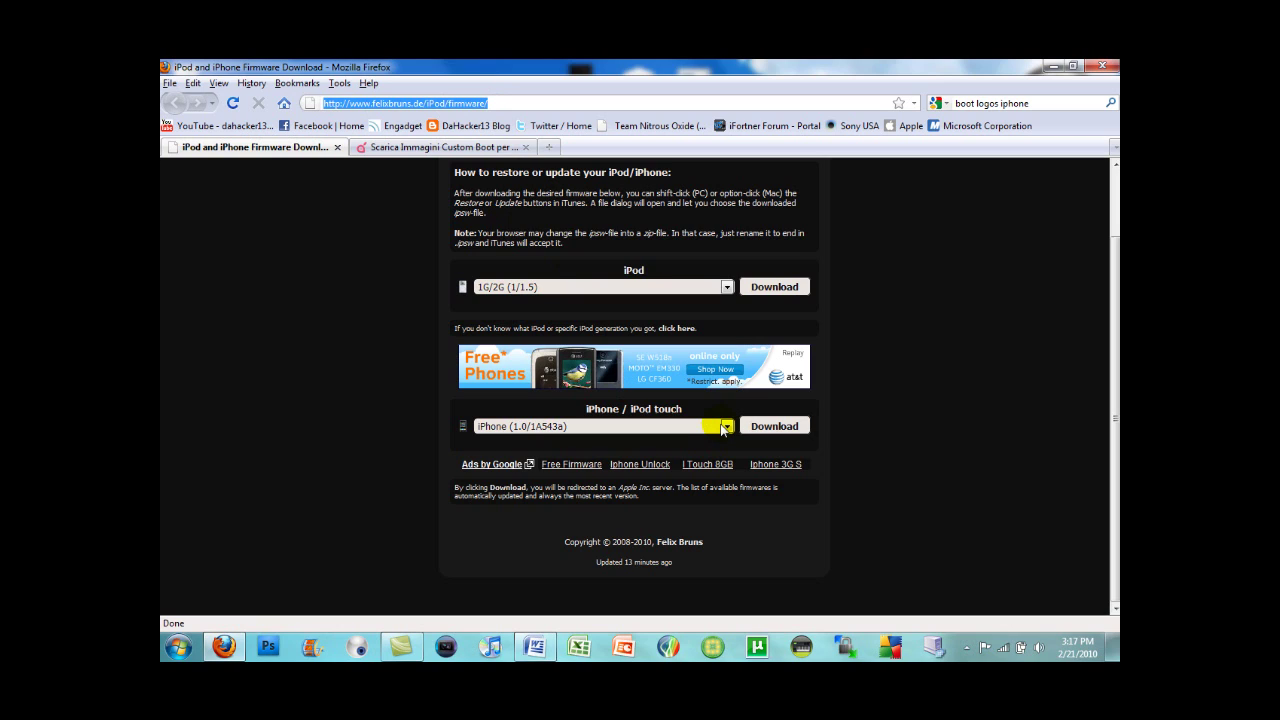
left_click(727, 427)
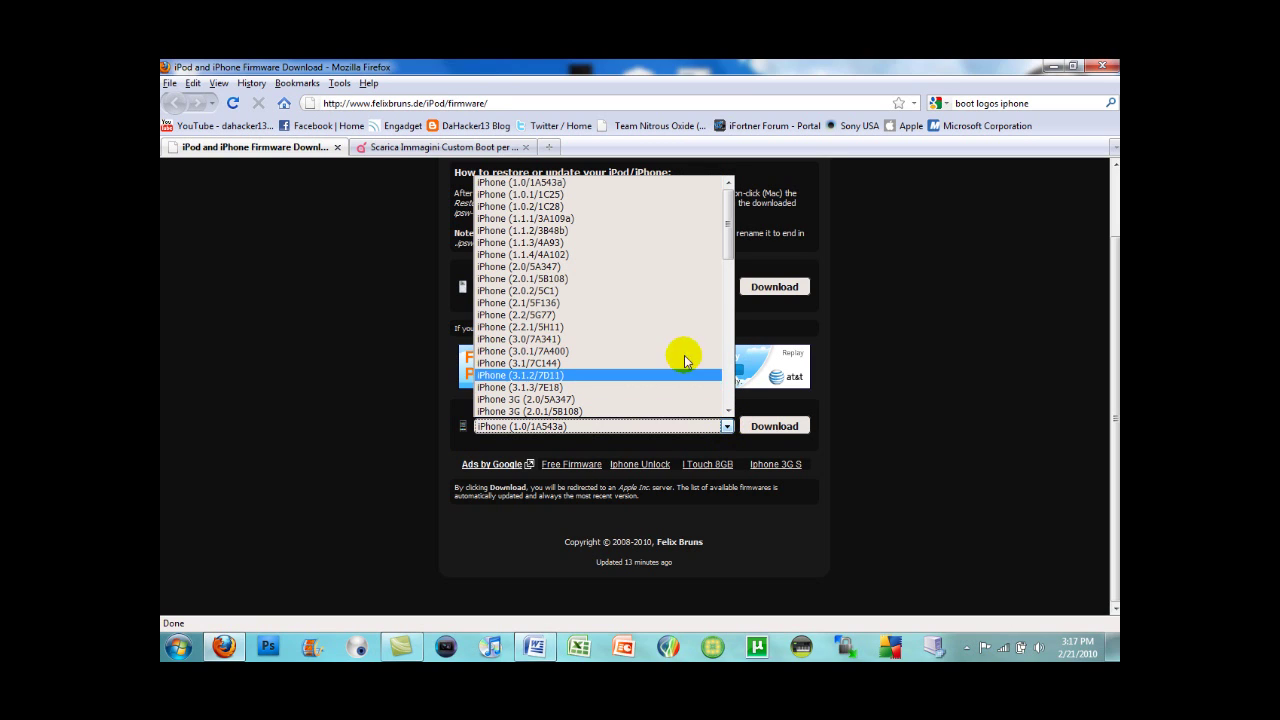
scroll(665, 309, "down", 4)
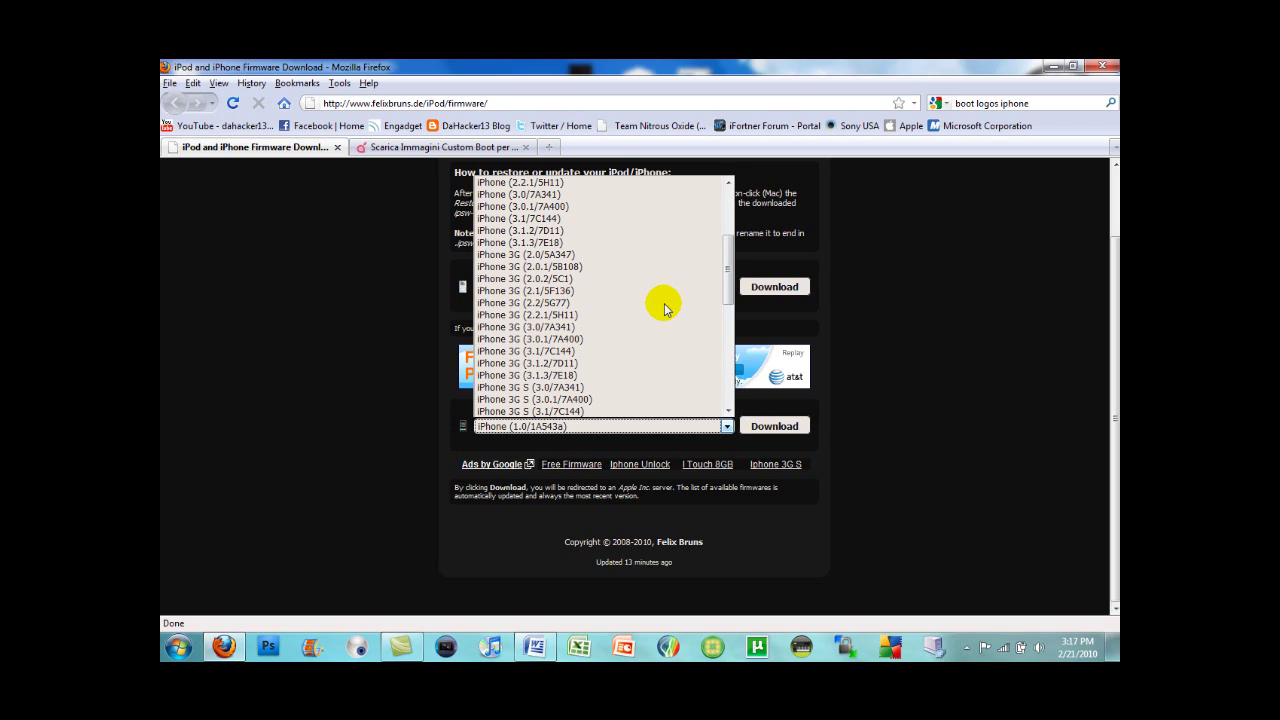
scroll(665, 309, "down", 10)
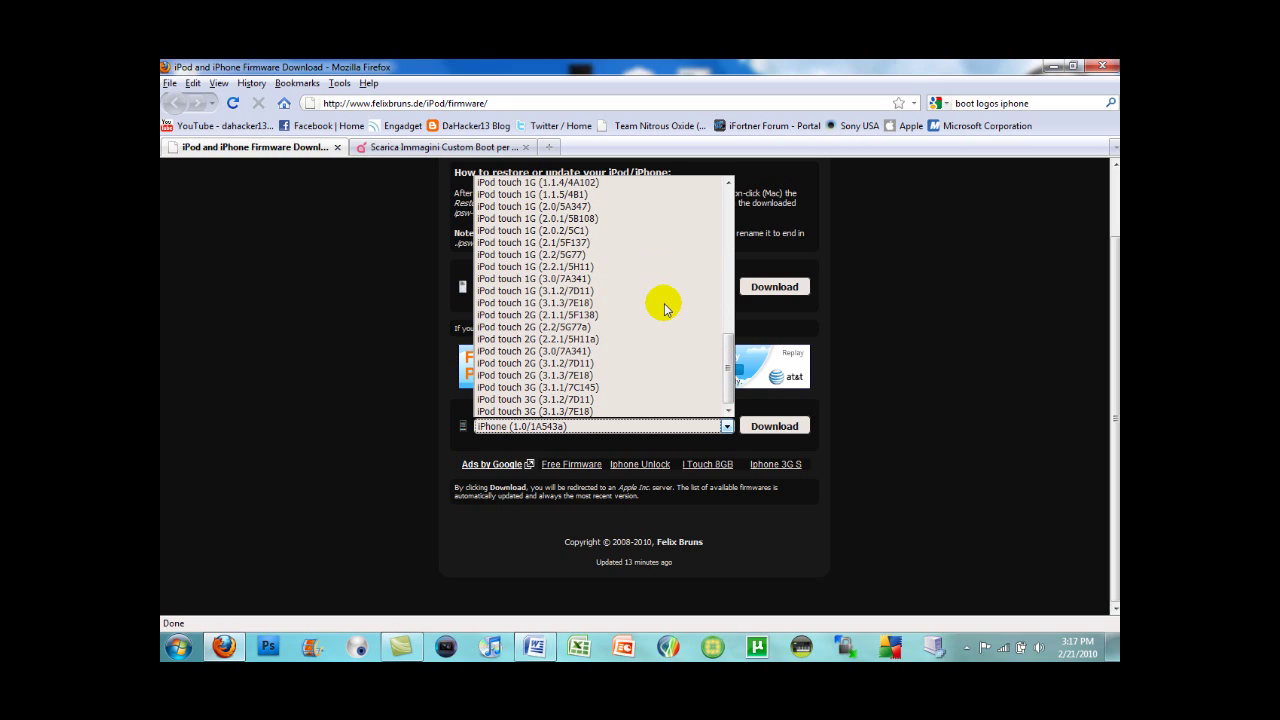
left_click(512, 364)
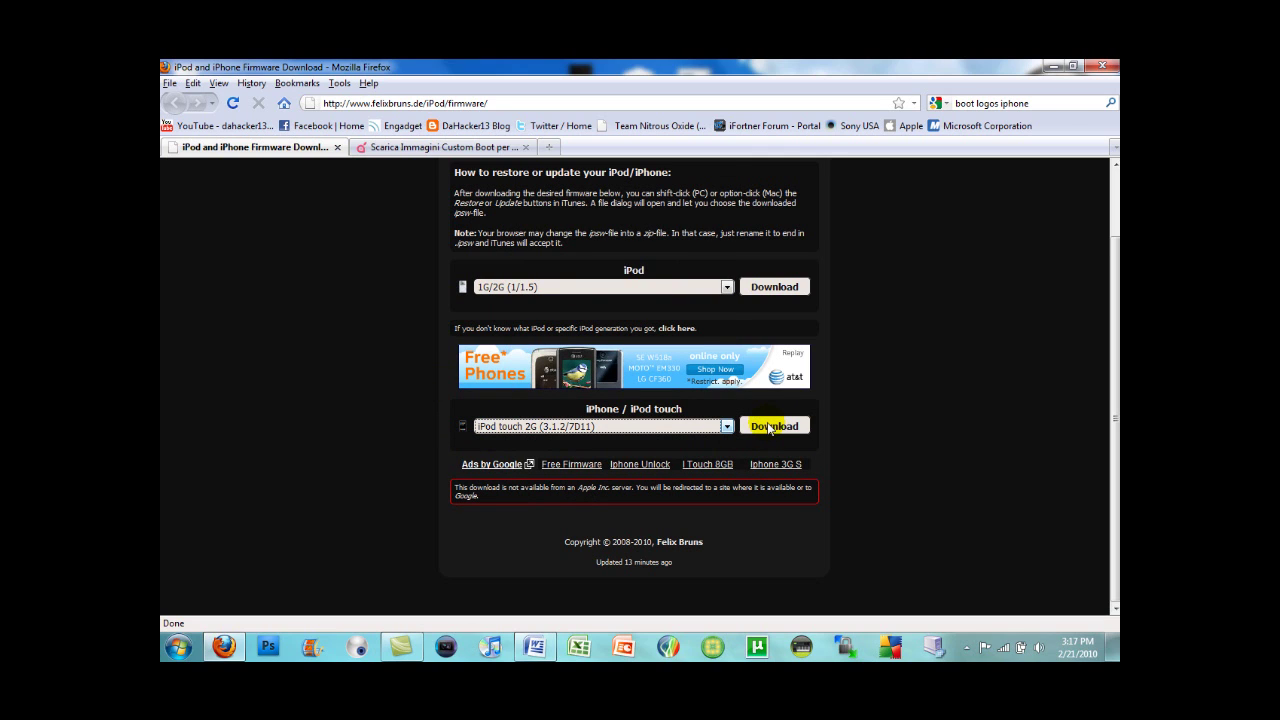
Check the downloaded 3.1.2 restore file on the desktop, then close the firmware tab.
left_click(1054, 66)
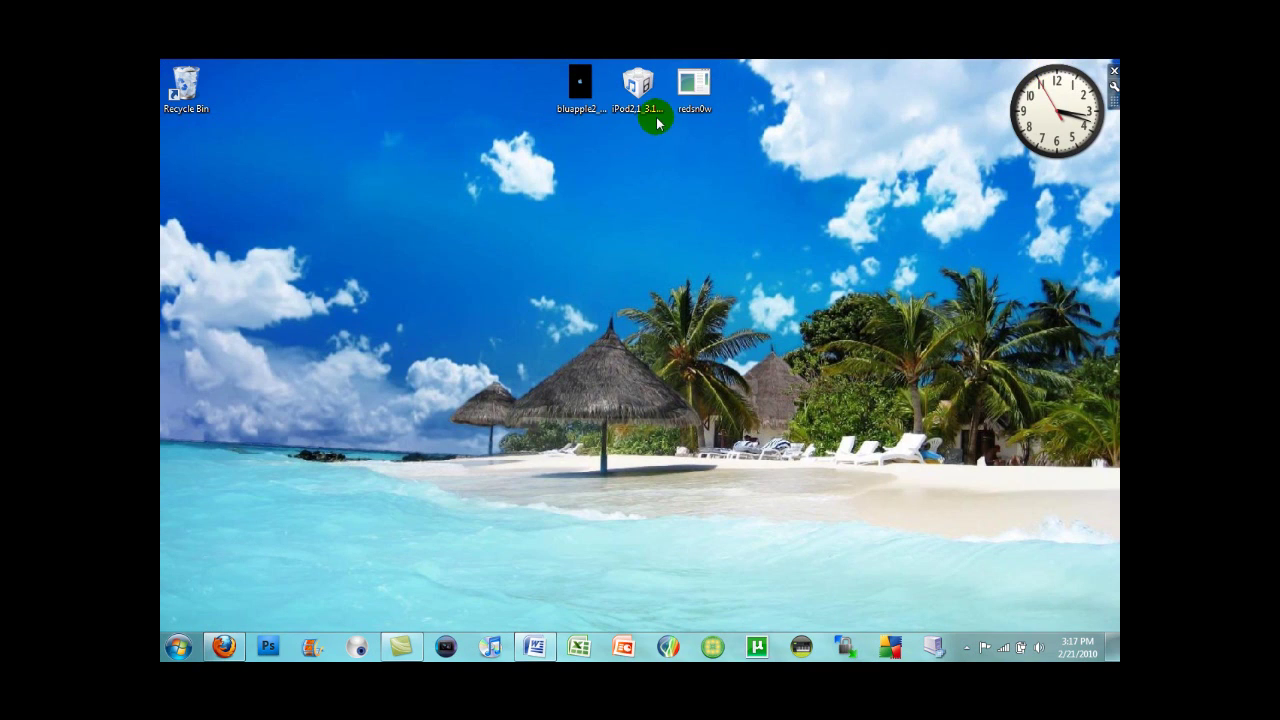
left_click(637, 100)
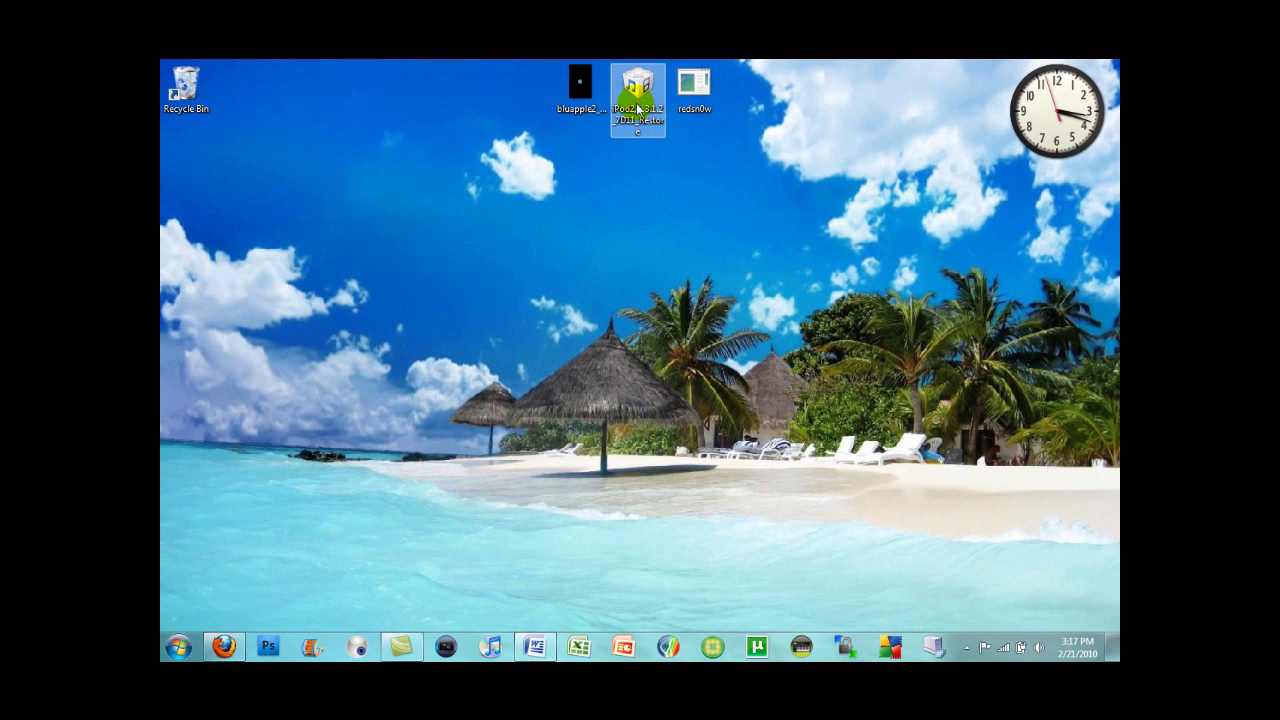
left_click(226, 645)
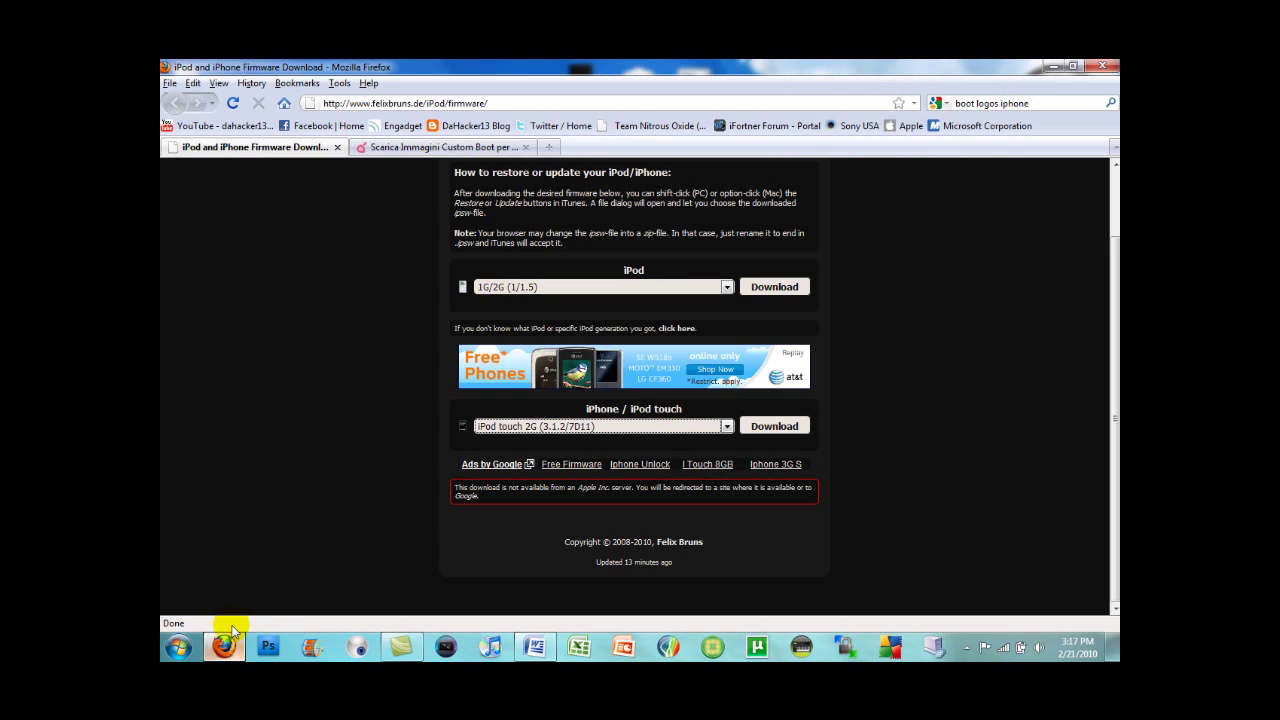
left_click(337, 147)
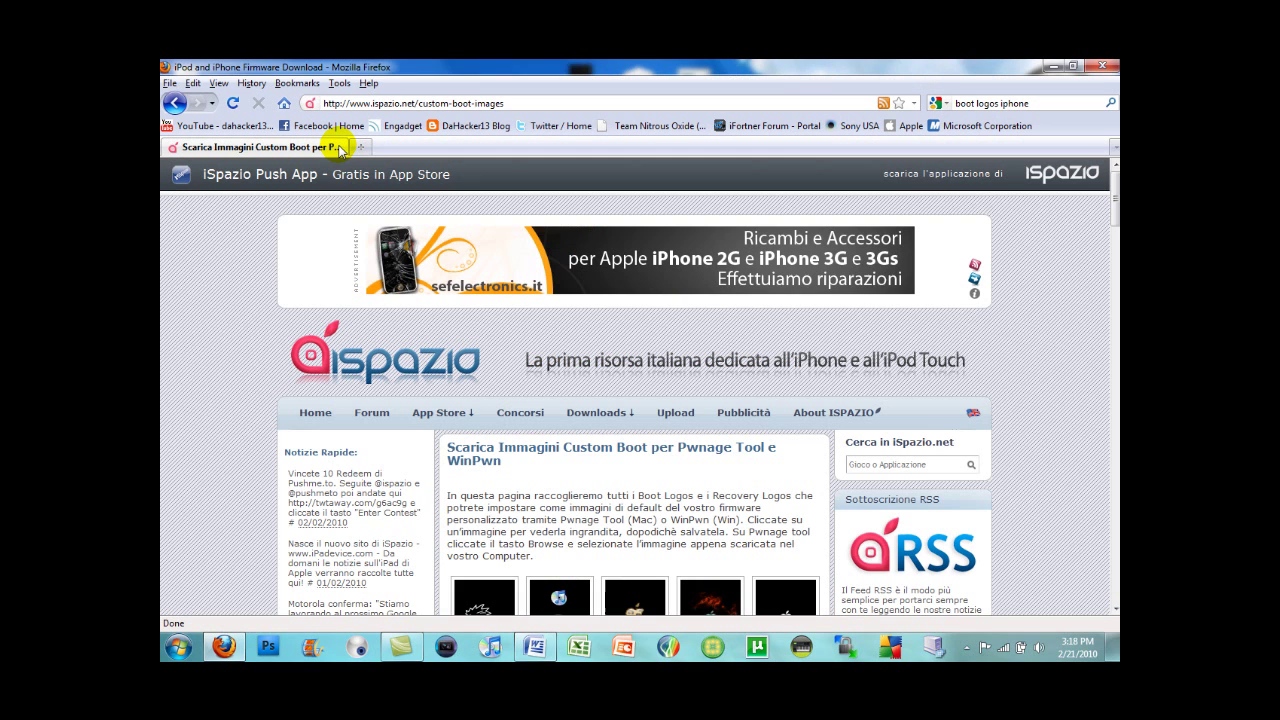
Go to page 2 of the iSpazio boot images gallery and scroll through its logo thumbnails.
scroll(400, 380, "down", 6)
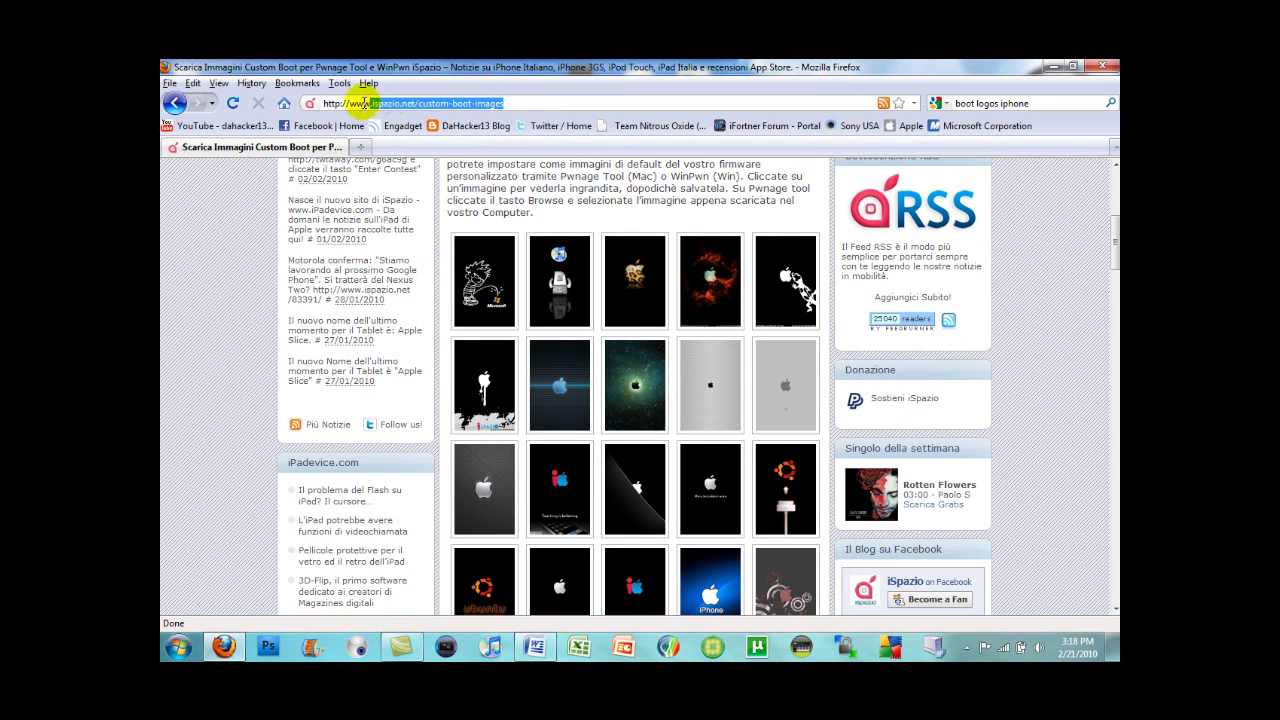
left_click(568, 104)
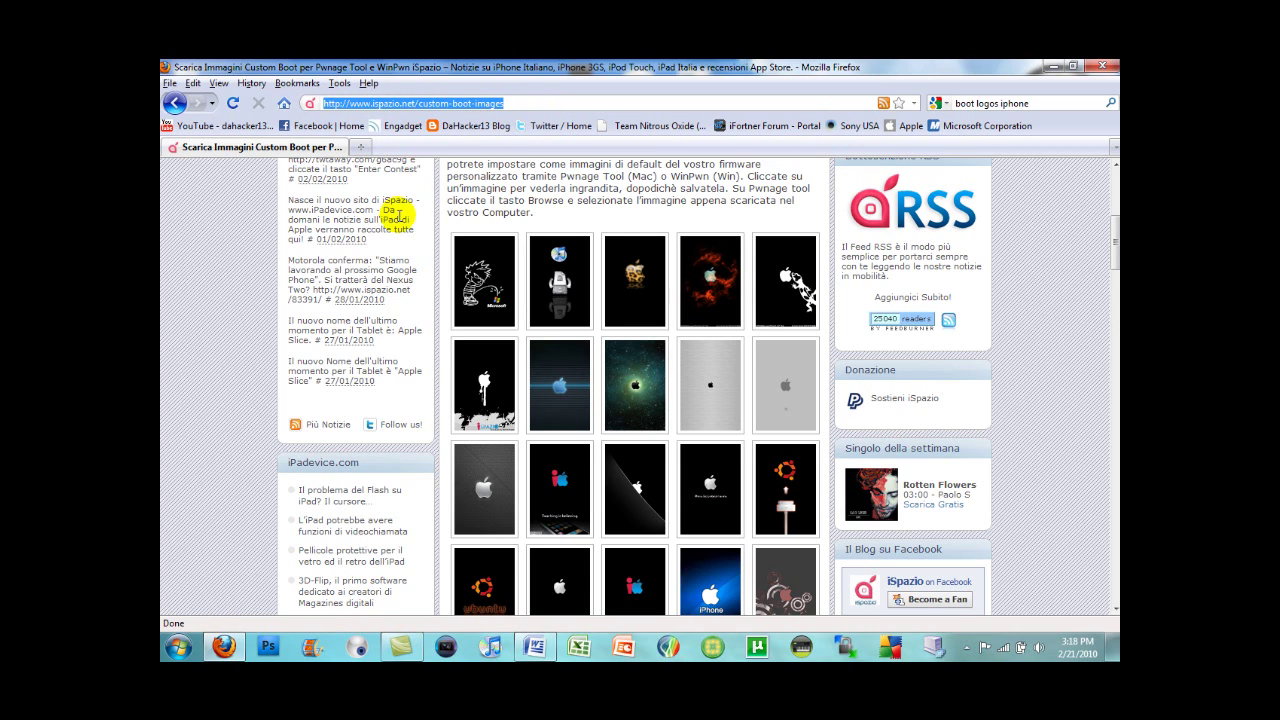
scroll(387, 233, "down", 5)
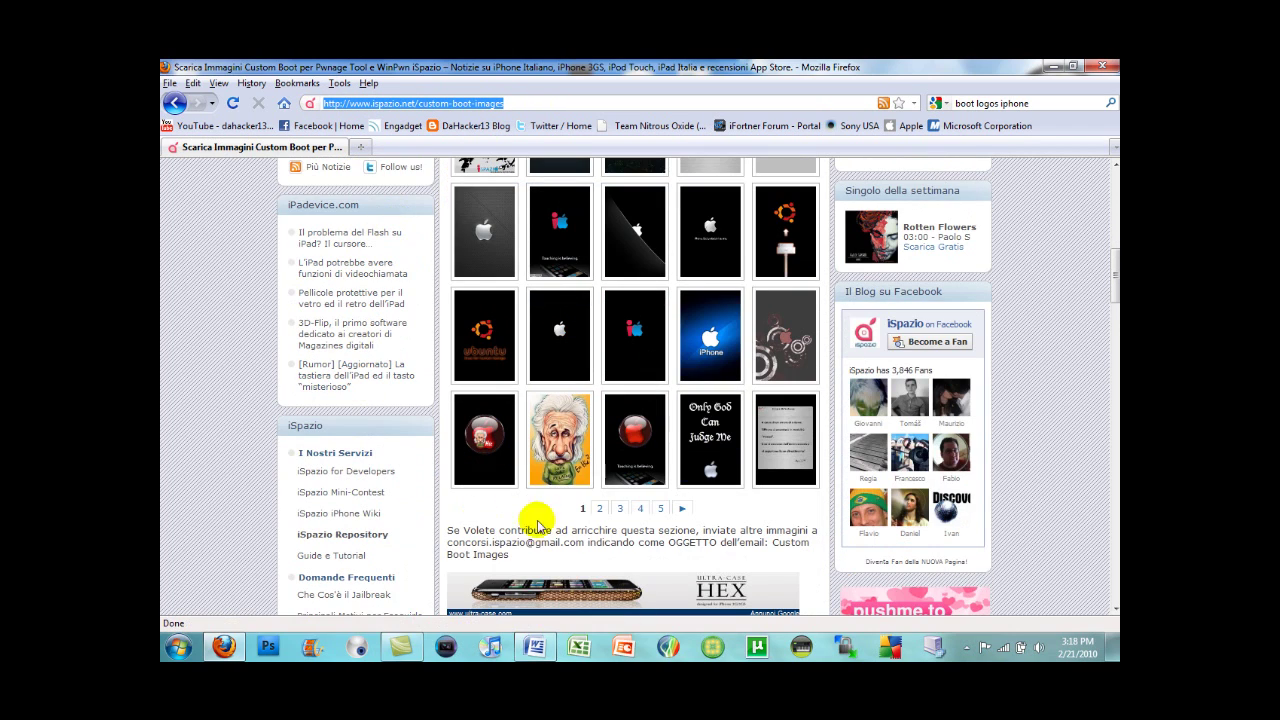
left_click(599, 509)
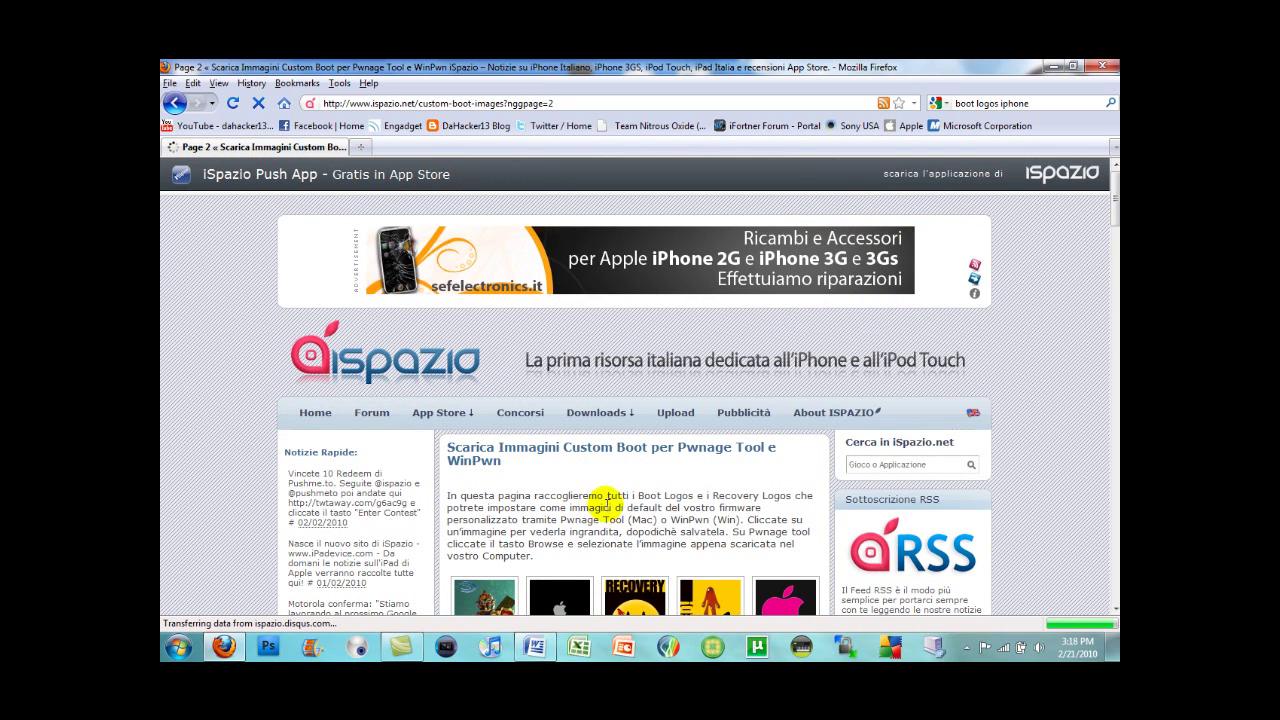
scroll(600, 475, "down", 8)
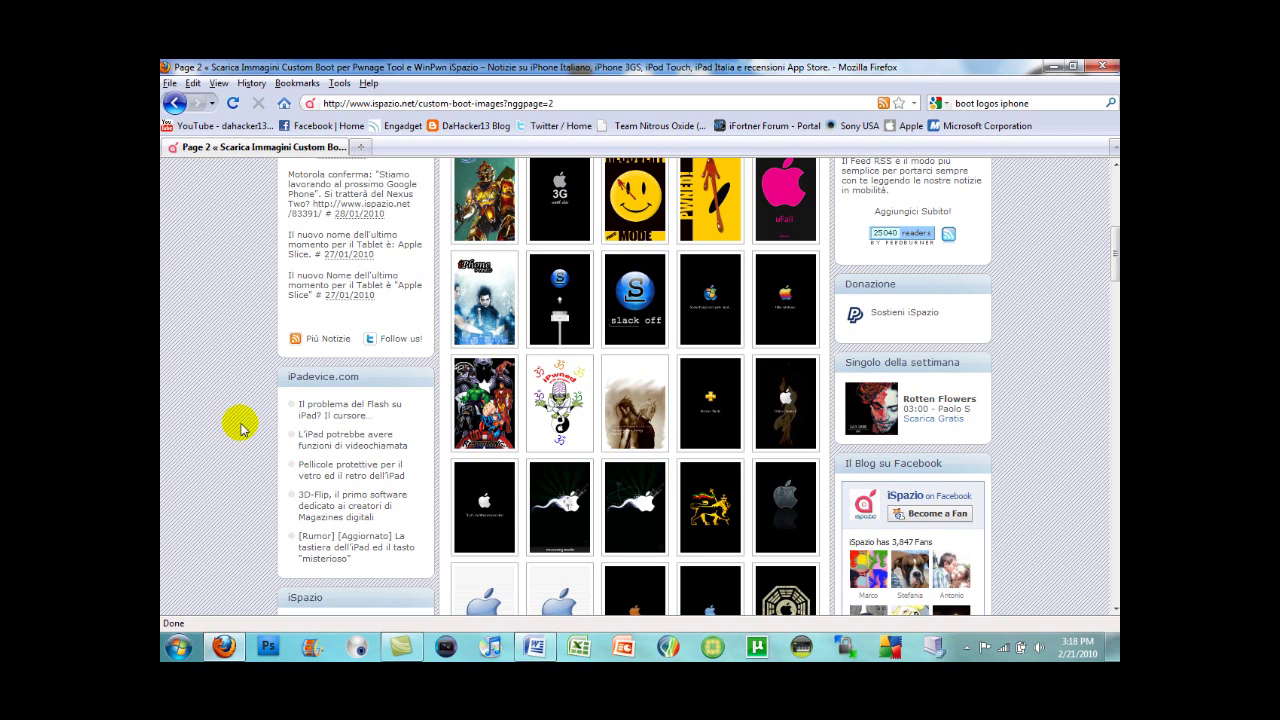
scroll(238, 432, "down", 5)
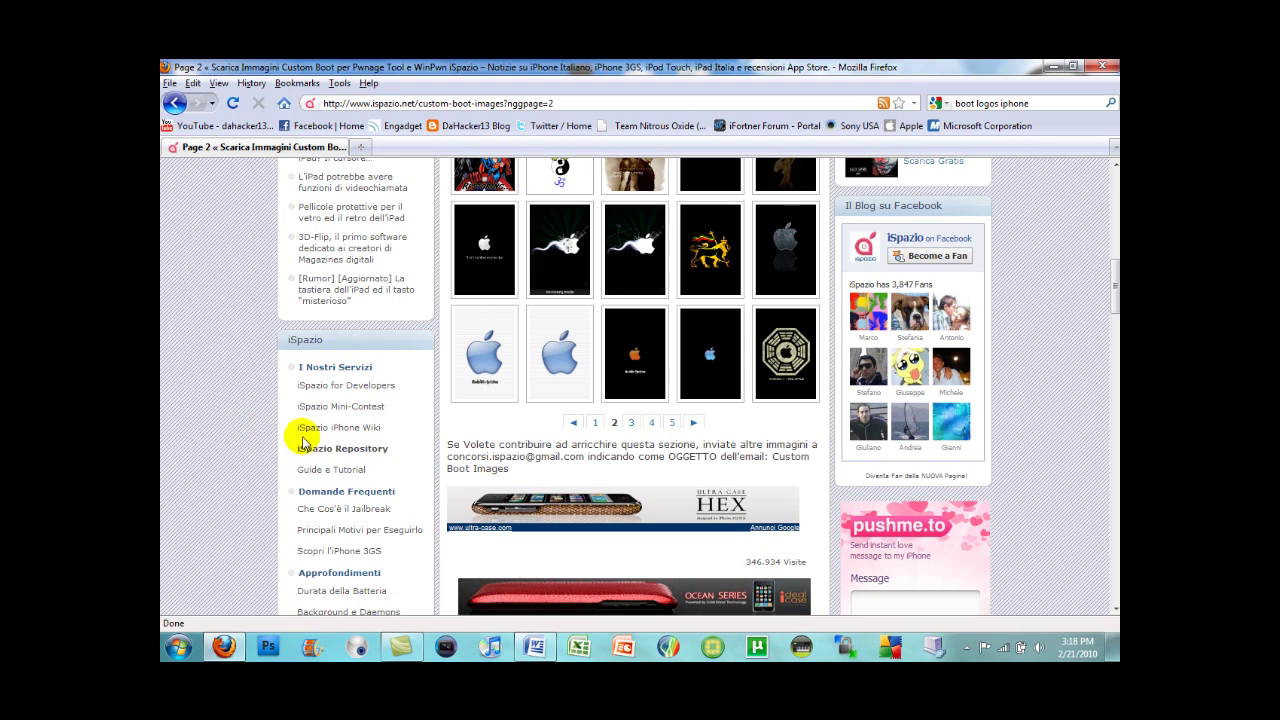
Save the blue-apple logo as bluapple2_by_valespace to the desktop, replacing the old file, then close Firefox.
right_click(705, 373)
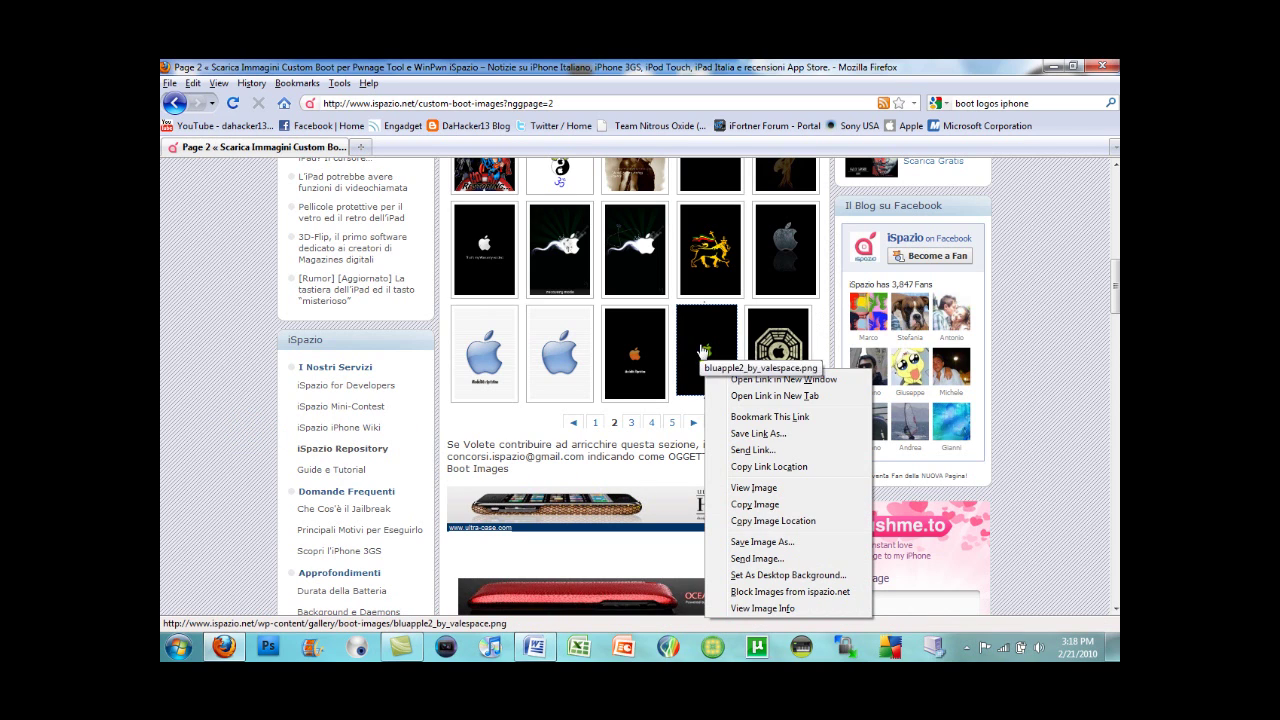
left_click(703, 350)
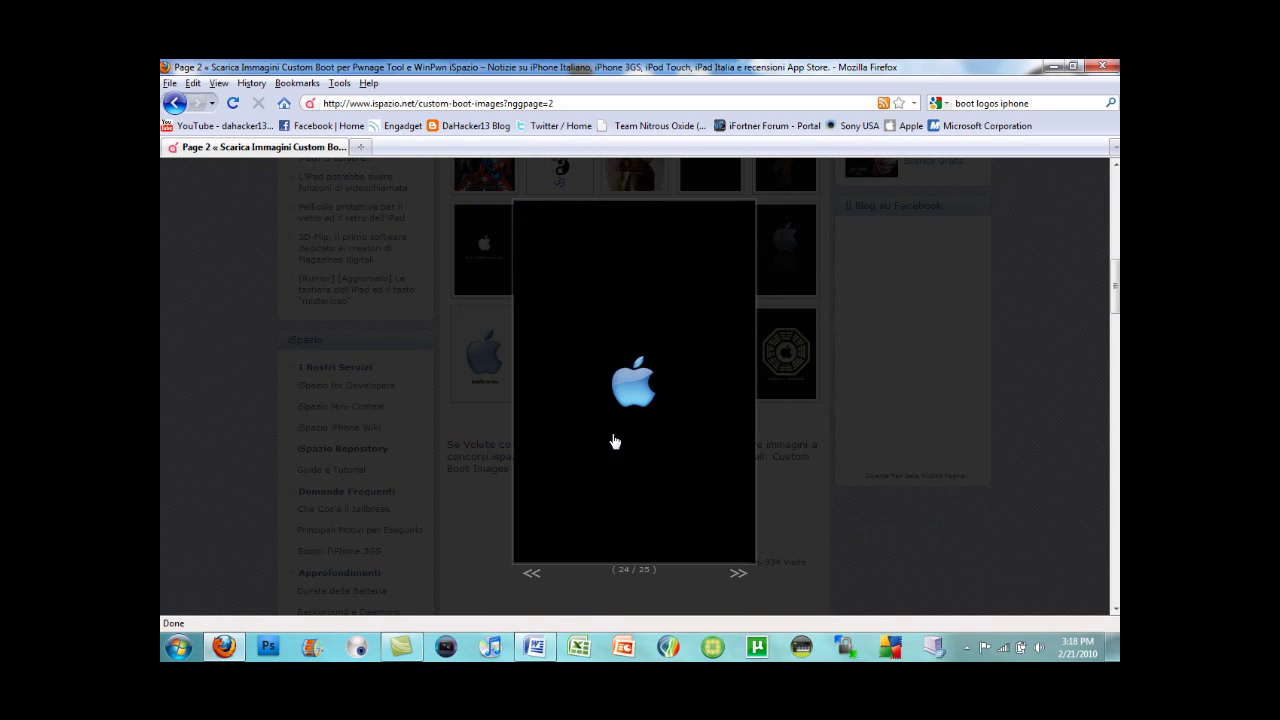
right_click(615, 442)
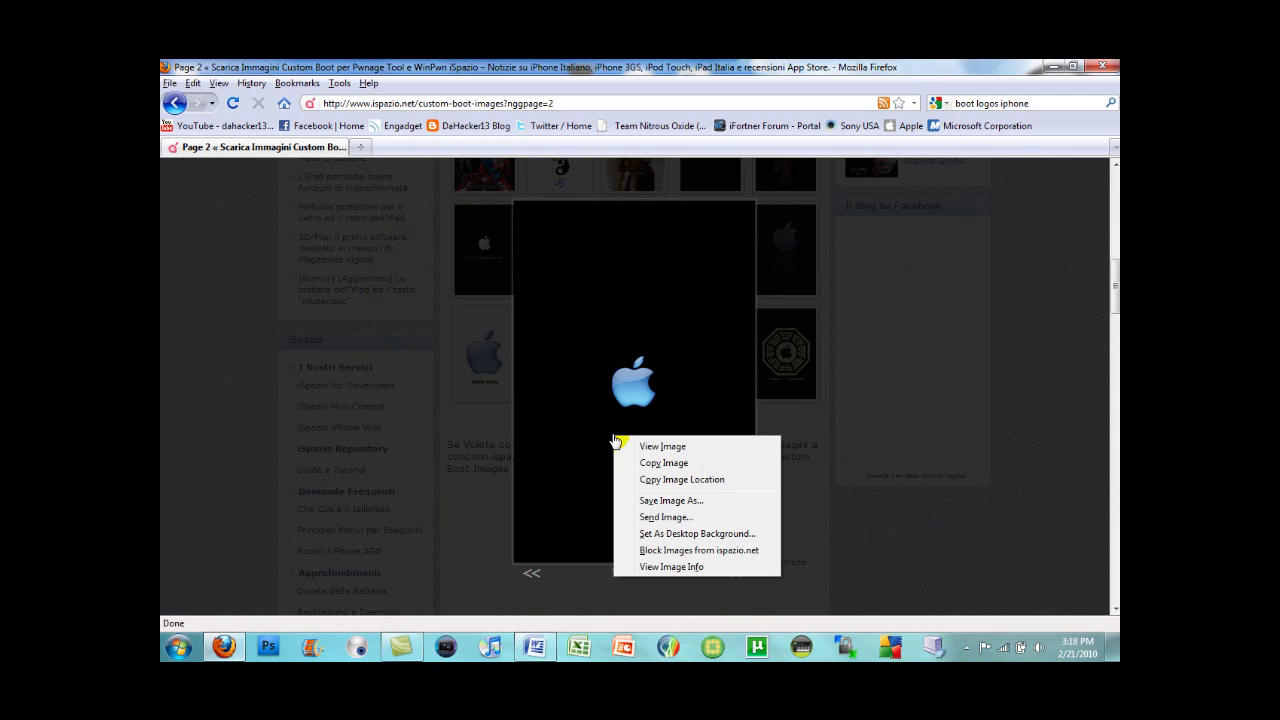
left_click(696, 503)
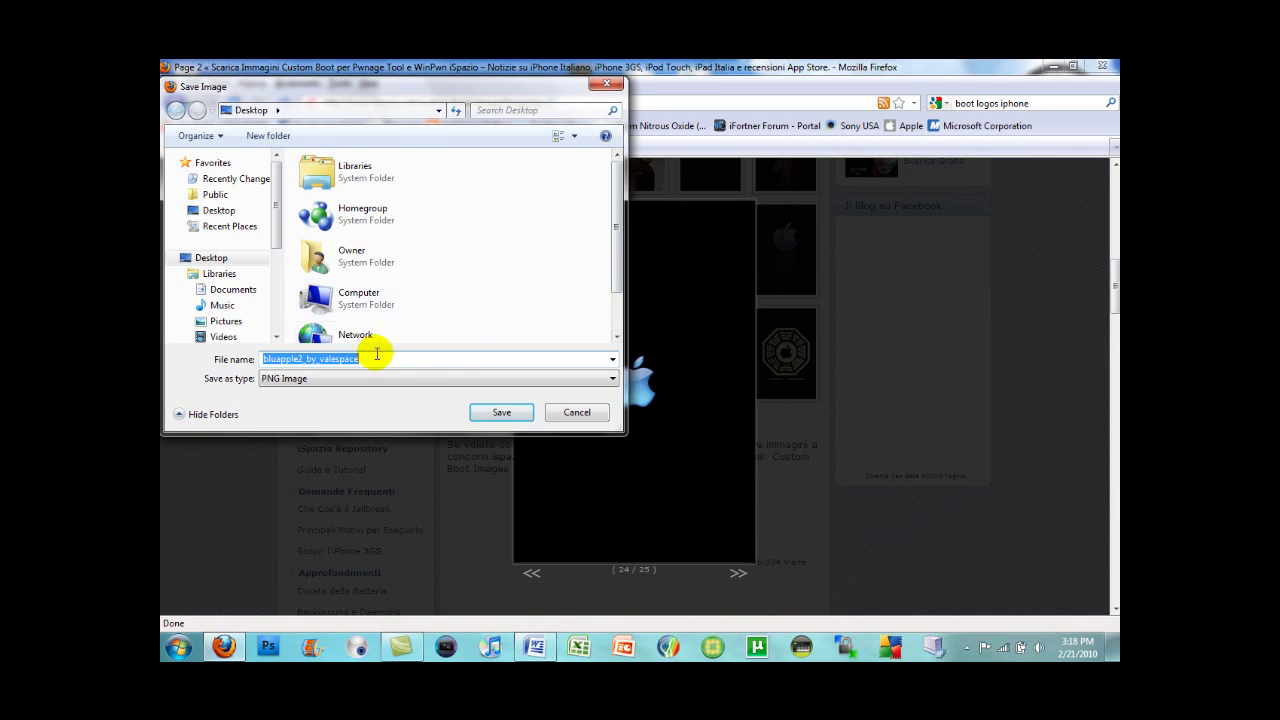
left_click(385, 357)
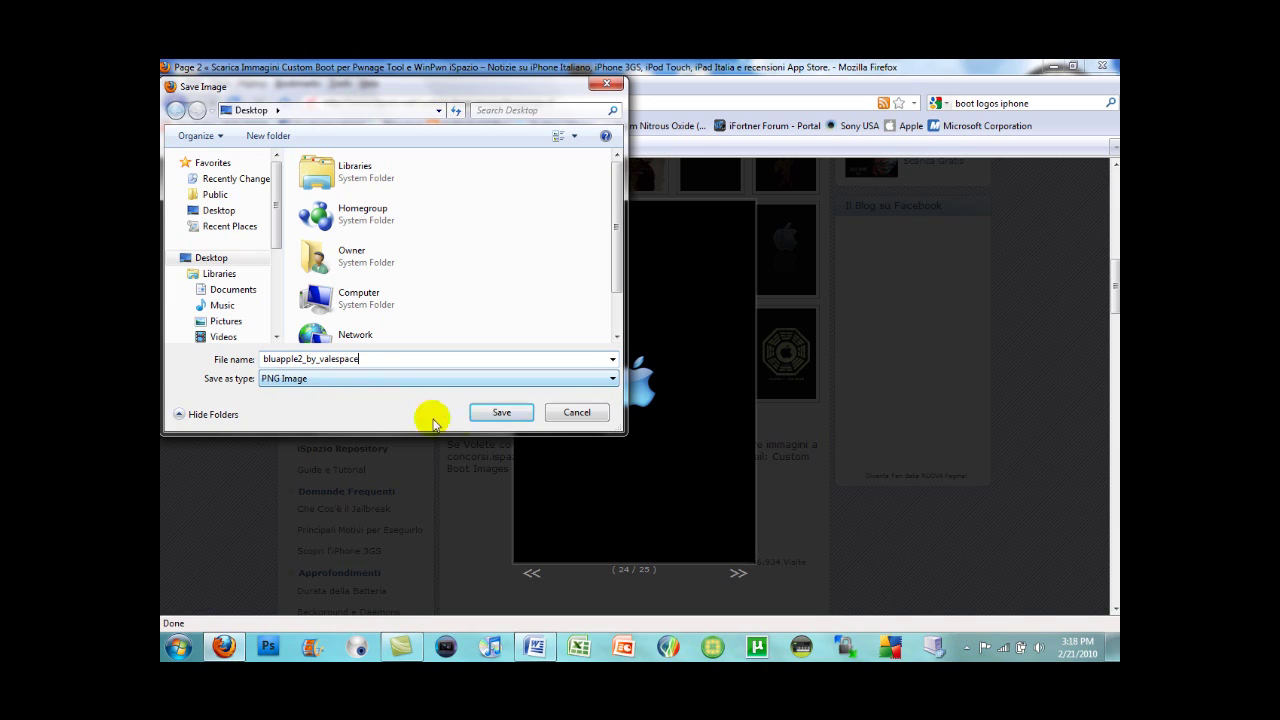
left_click(497, 414)
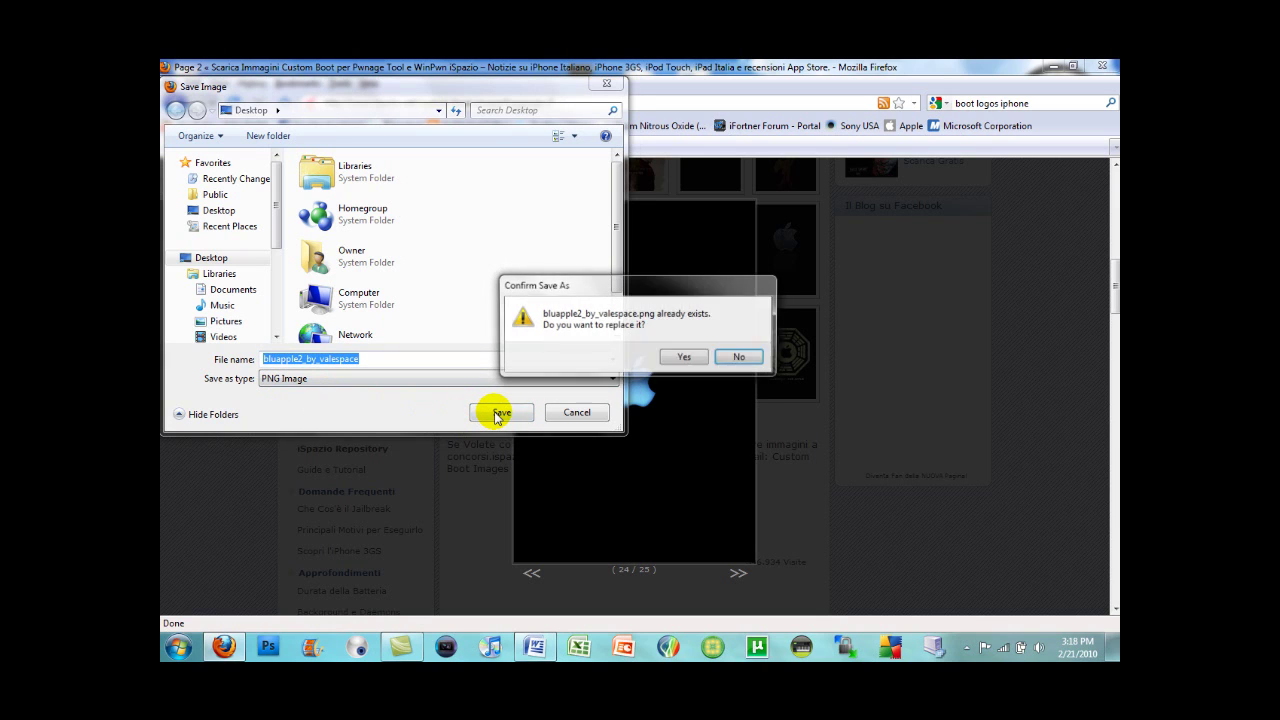
left_click(683, 358)
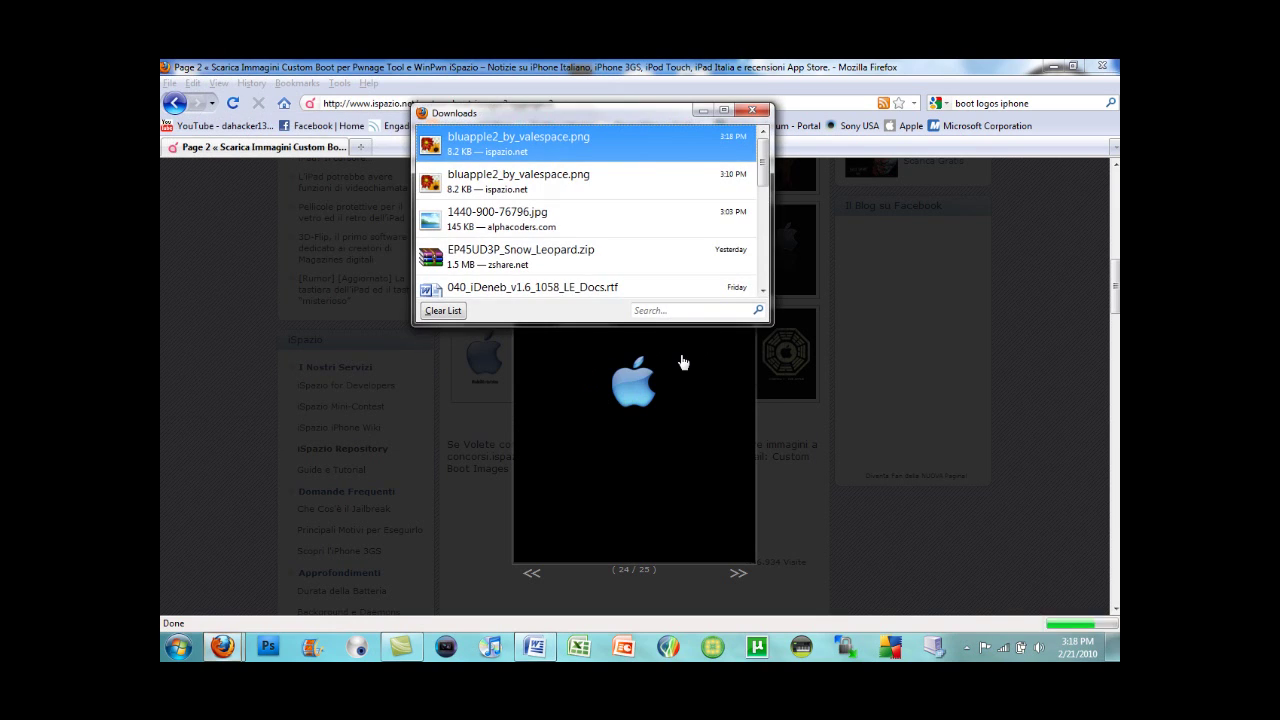
left_click(750, 111)
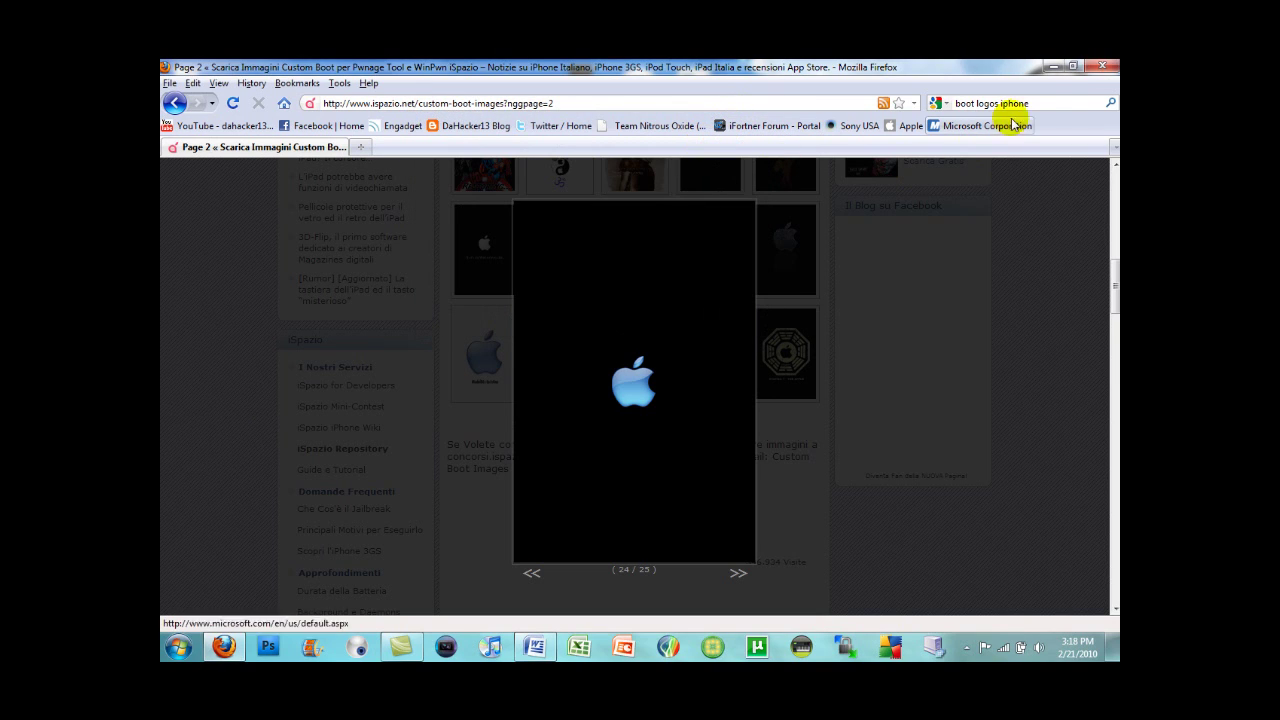
left_click(1097, 68)
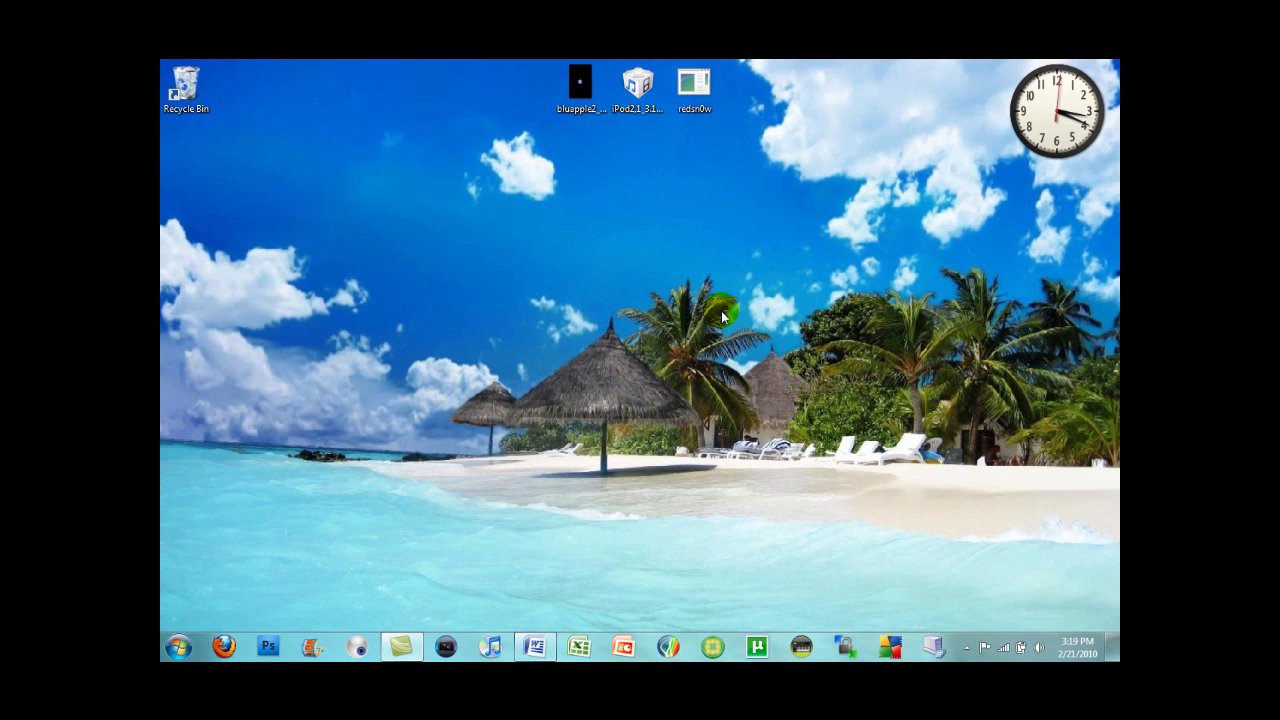
Restore the redsn0w links document and highlight its opening line and iPhone 2G,3G section.
left_click(534, 648)
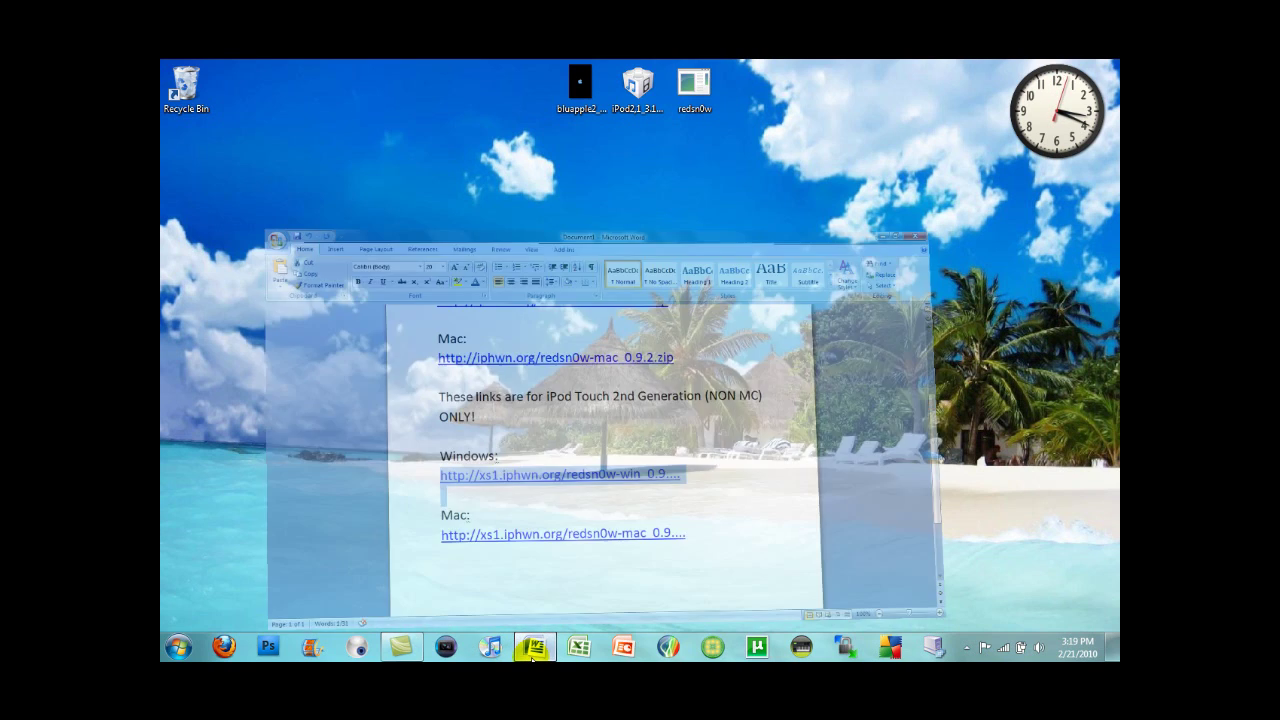
left_click(789, 403)
scroll(735, 416, "up", 2)
scroll(731, 421, "up", 3)
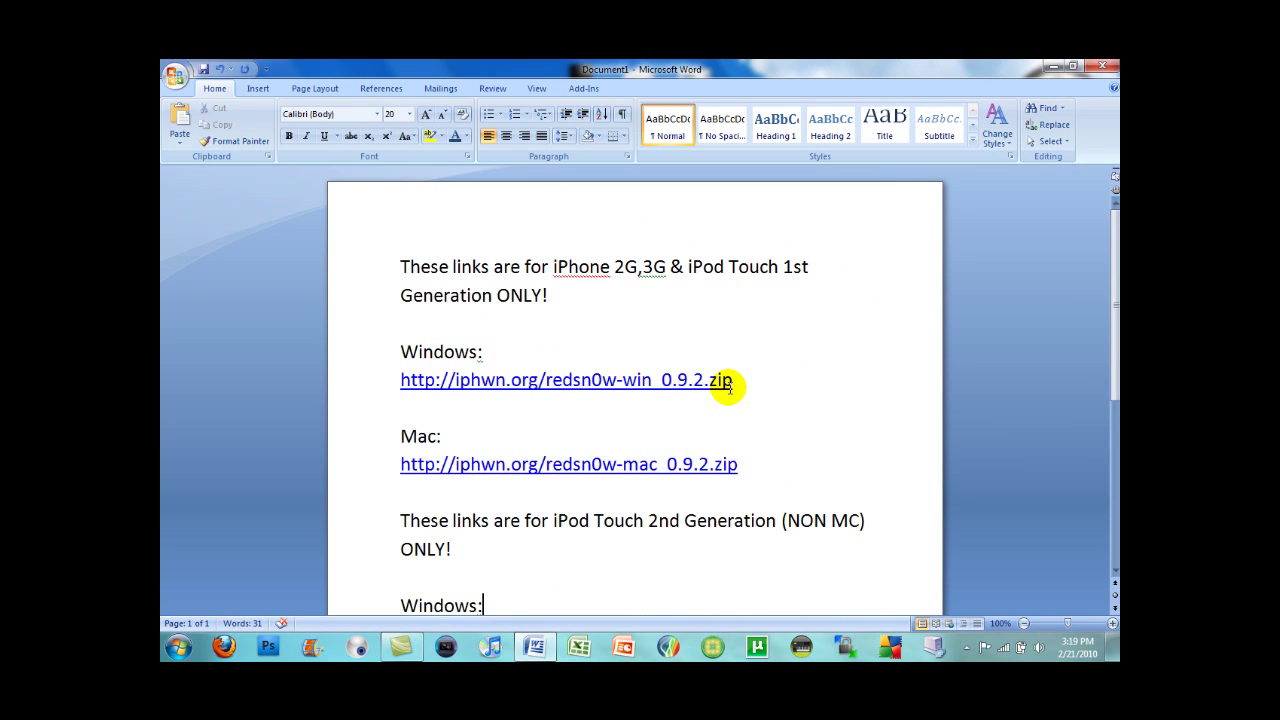
mouse_move(401, 267)
left_mouse_down()
mouse_move(781, 305)
mouse_move(846, 474)
mouse_move(814, 306)
mouse_move(748, 245)
mouse_move(380, 257)
left_mouse_up()
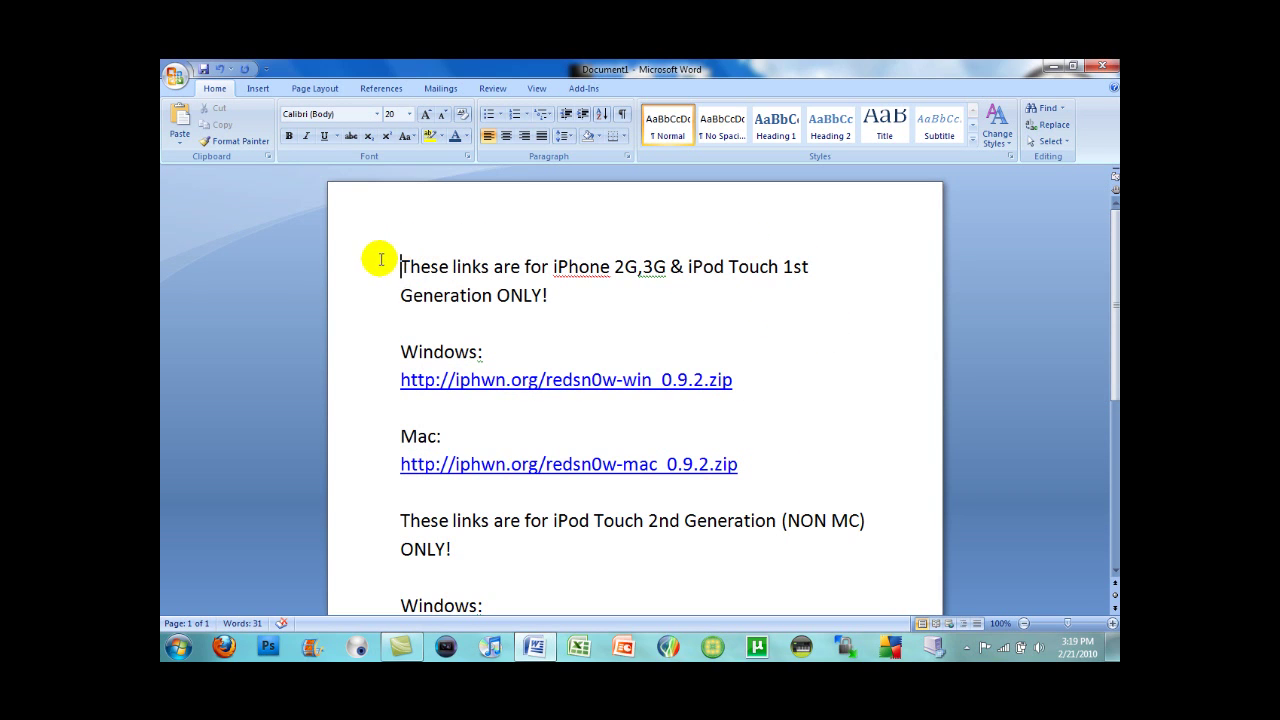
scroll(380, 366, "down", 4)
mouse_move(397, 195)
left_mouse_down()
mouse_move(510, 195)
mouse_move(786, 291)
mouse_move(828, 396)
mouse_move(452, 195)
mouse_move(397, 193)
left_mouse_up()
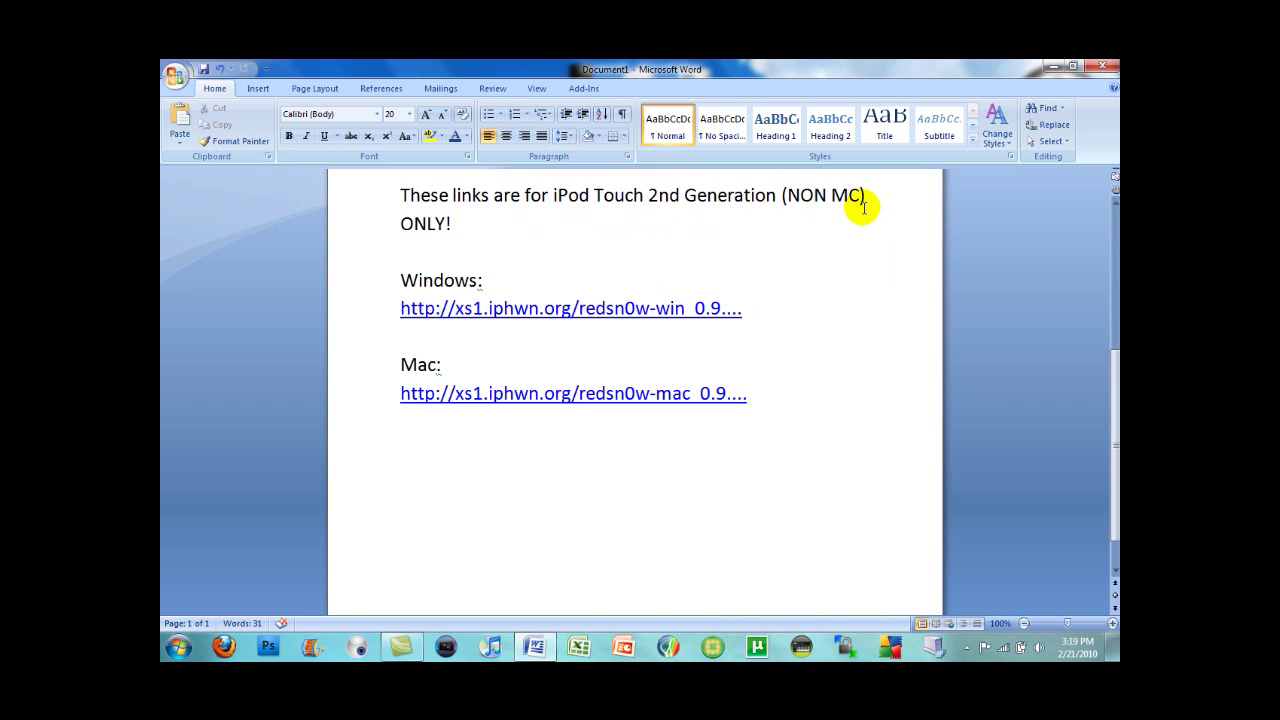
Highlight the iPod Touch 2nd Generation links, then close Document1 without saving.
left_click_drag(400, 278, 418, 283)
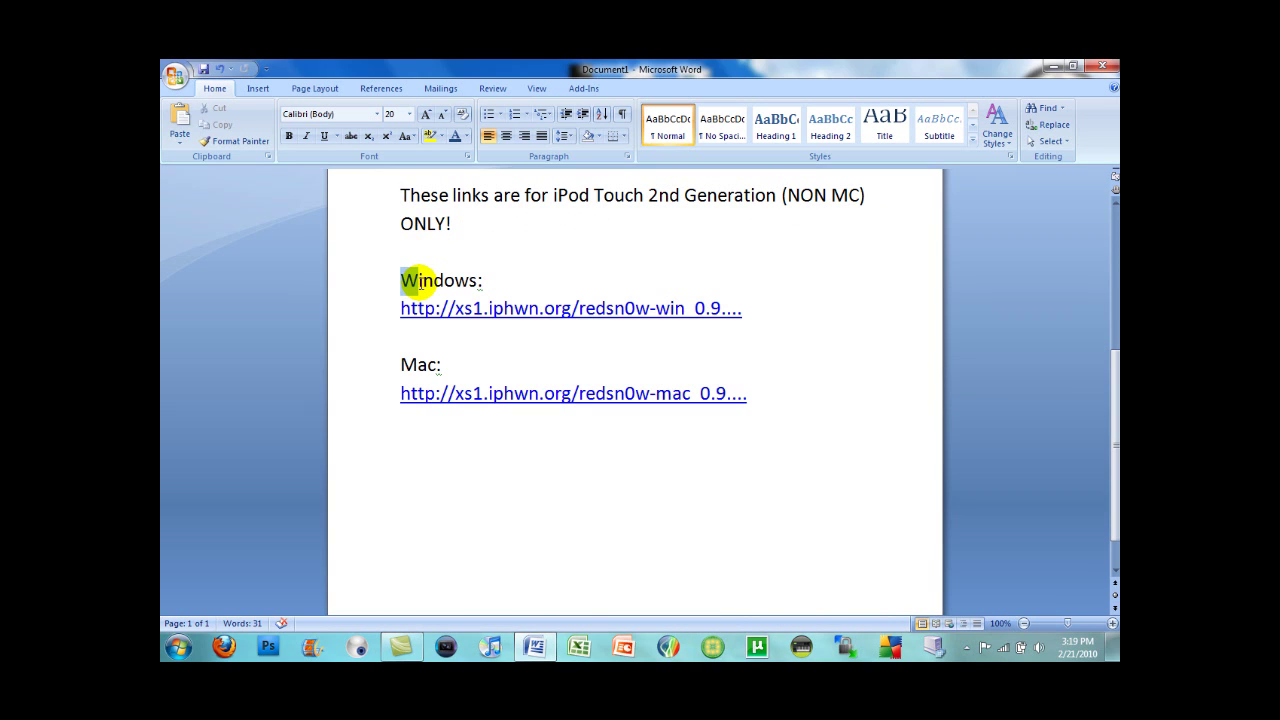
mouse_move(418, 283)
left_mouse_down()
mouse_move(531, 306)
mouse_move(791, 423)
mouse_move(409, 297)
mouse_move(400, 281)
left_mouse_up()
scroll(385, 258, "up", 4)
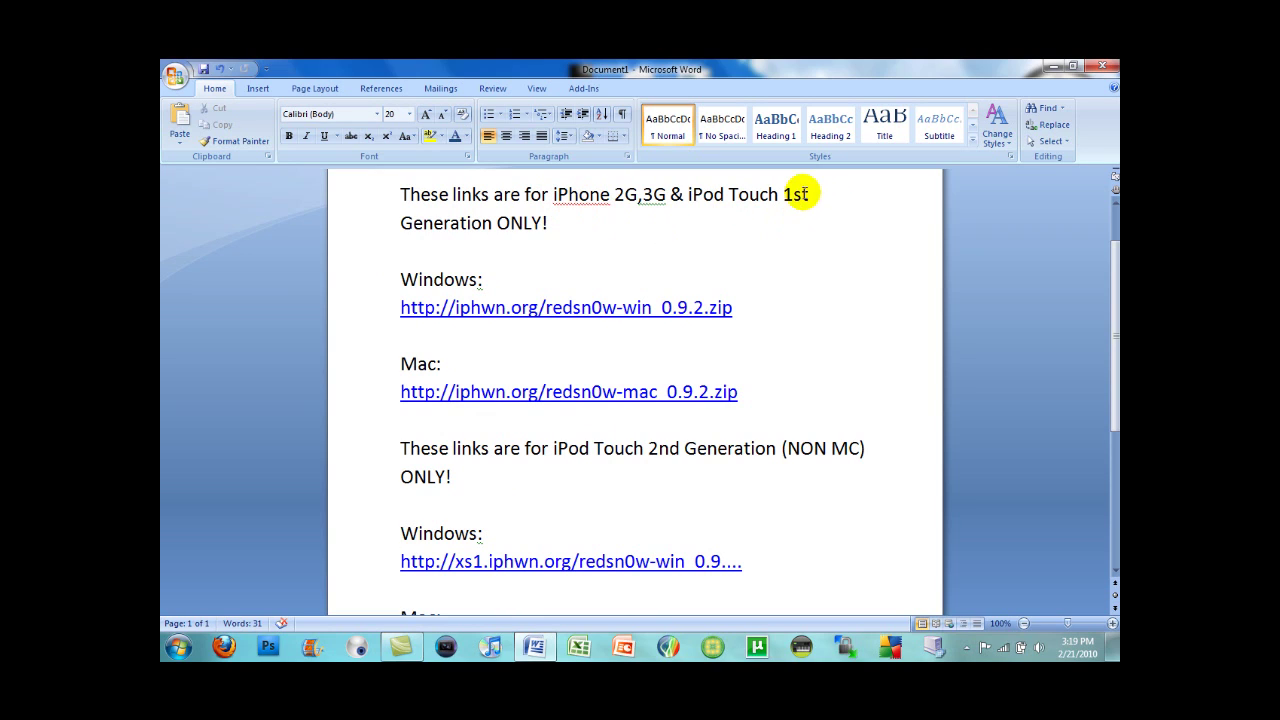
left_click_drag(398, 279, 762, 400)
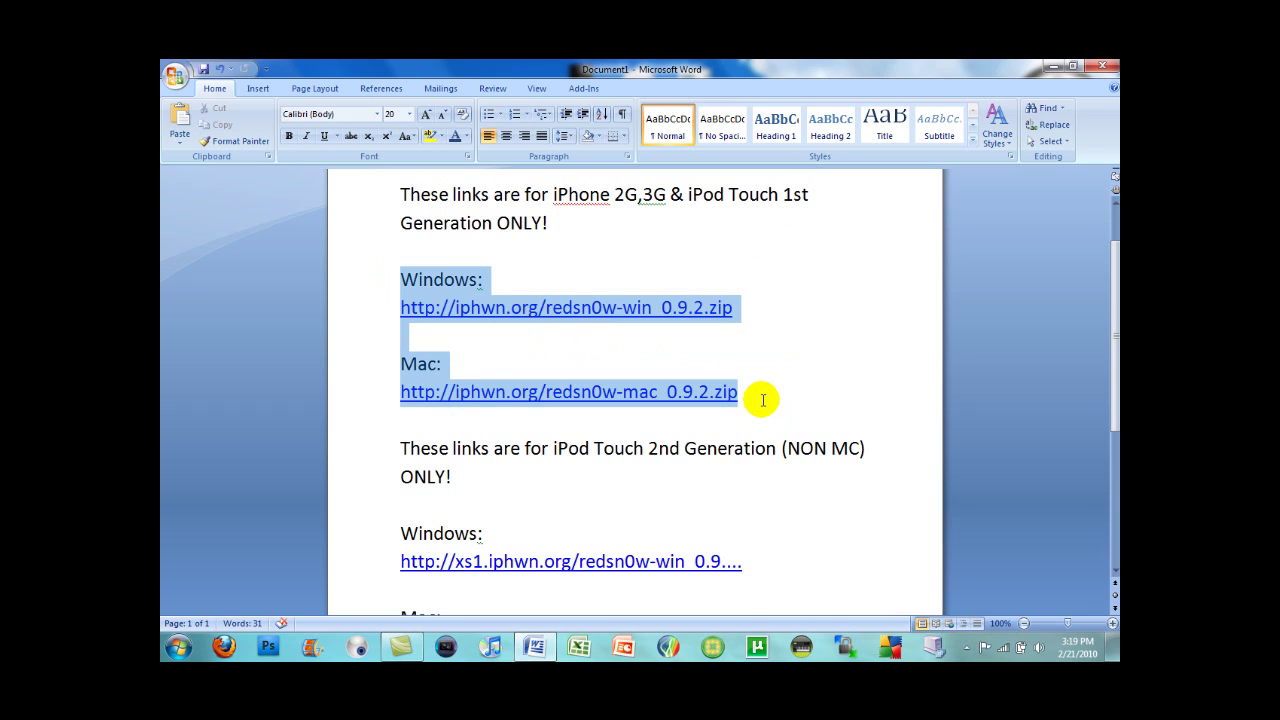
left_click_drag(762, 400, 366, 277)
left_click(1106, 66)
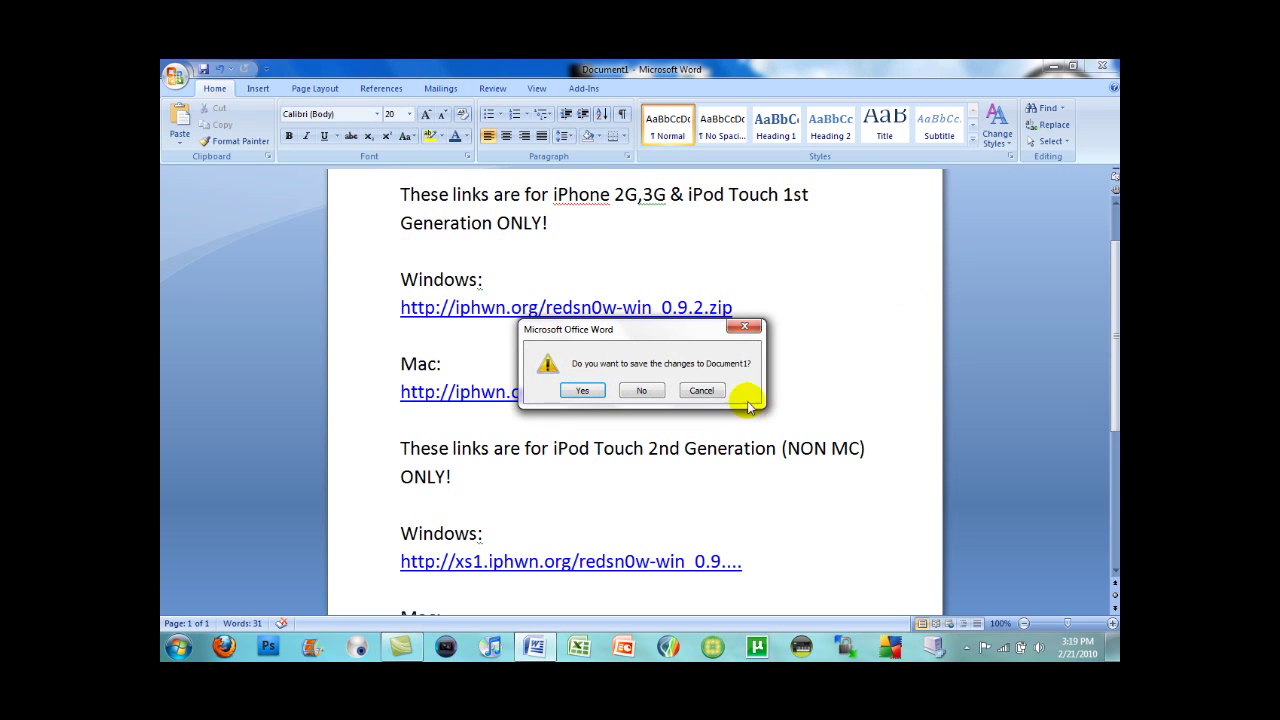
left_click(639, 391)
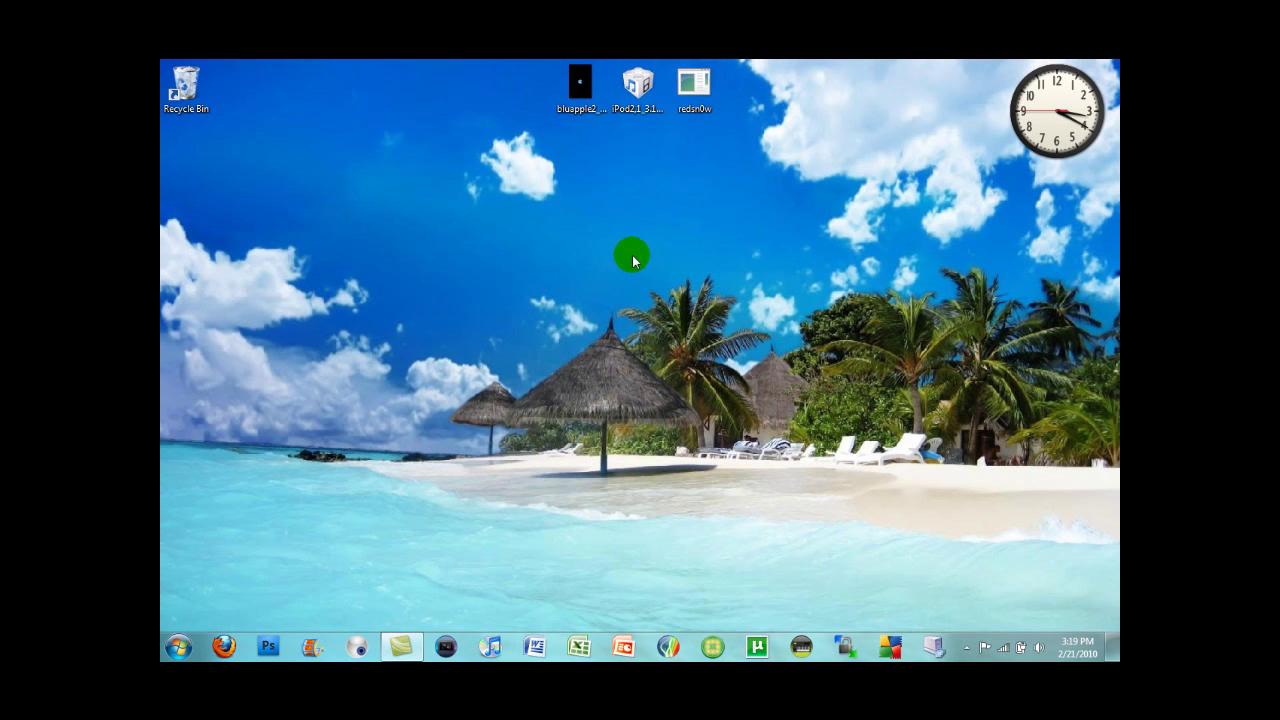
Launch redsn0w, load the iPod2_1_3.1.2_7D11_Restore firmware, and answer the MC-model prompt.
left_click(636, 107)
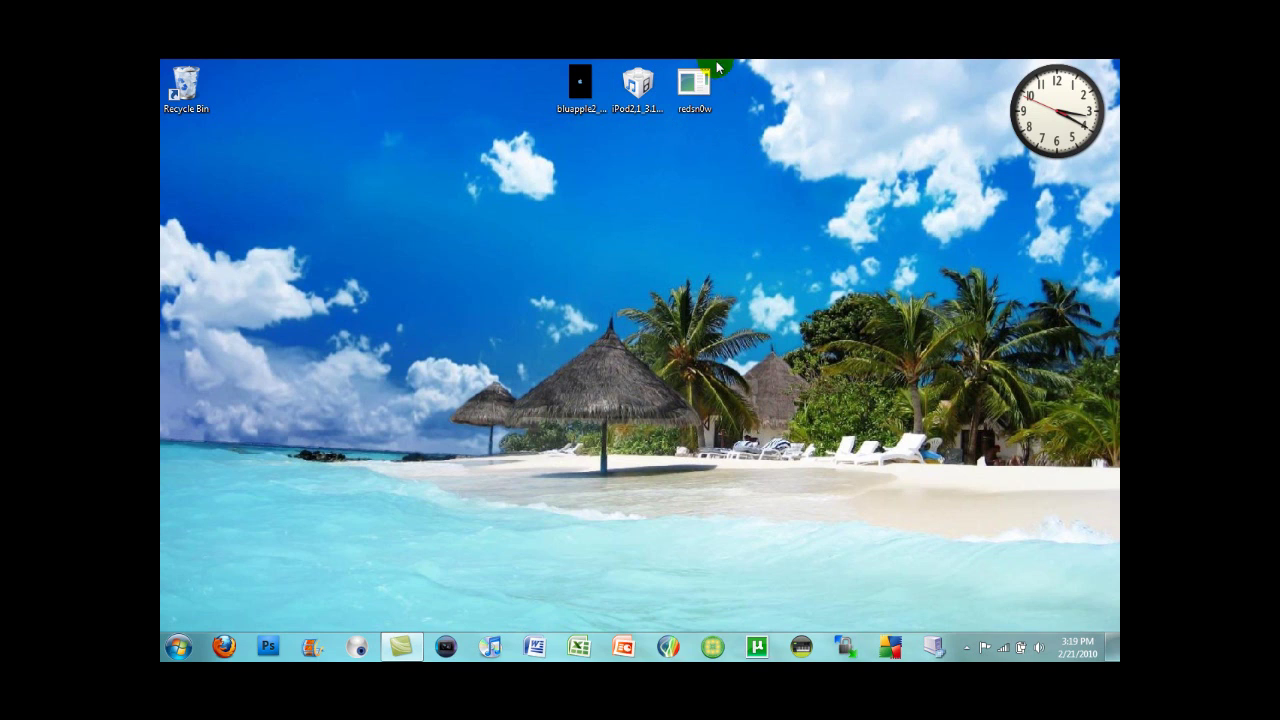
left_click(762, 64)
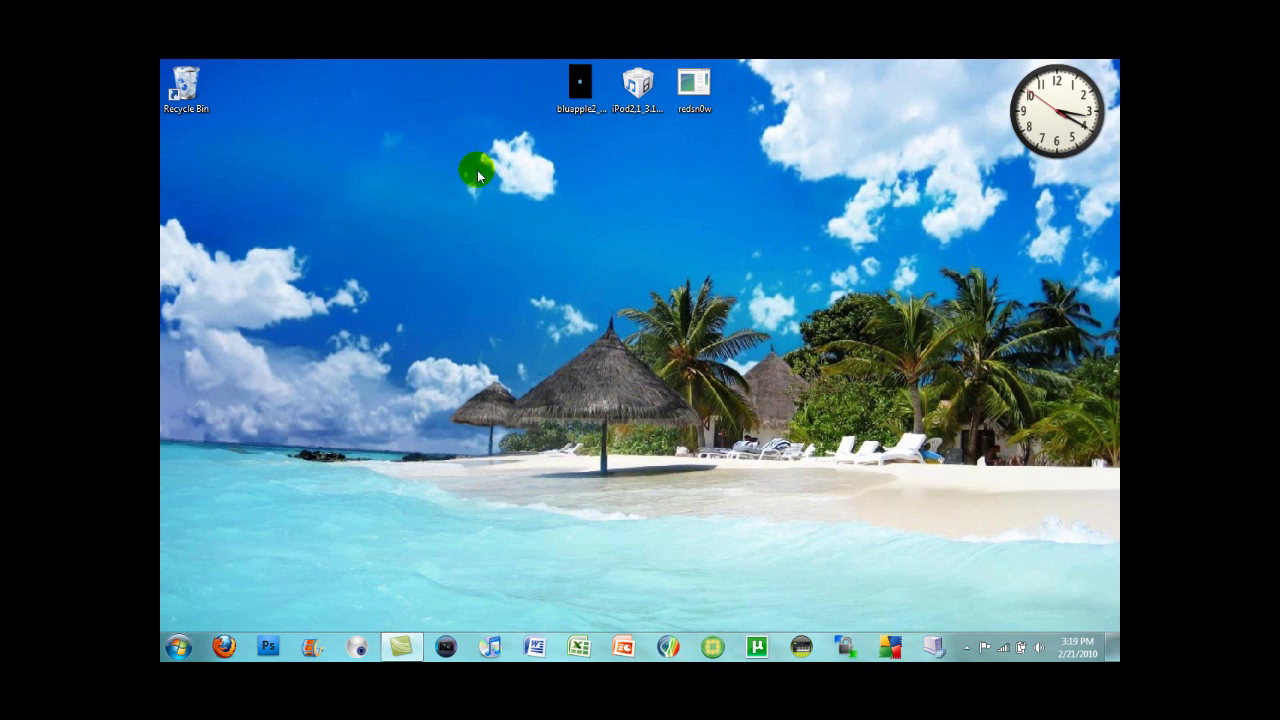
double_click(700, 104)
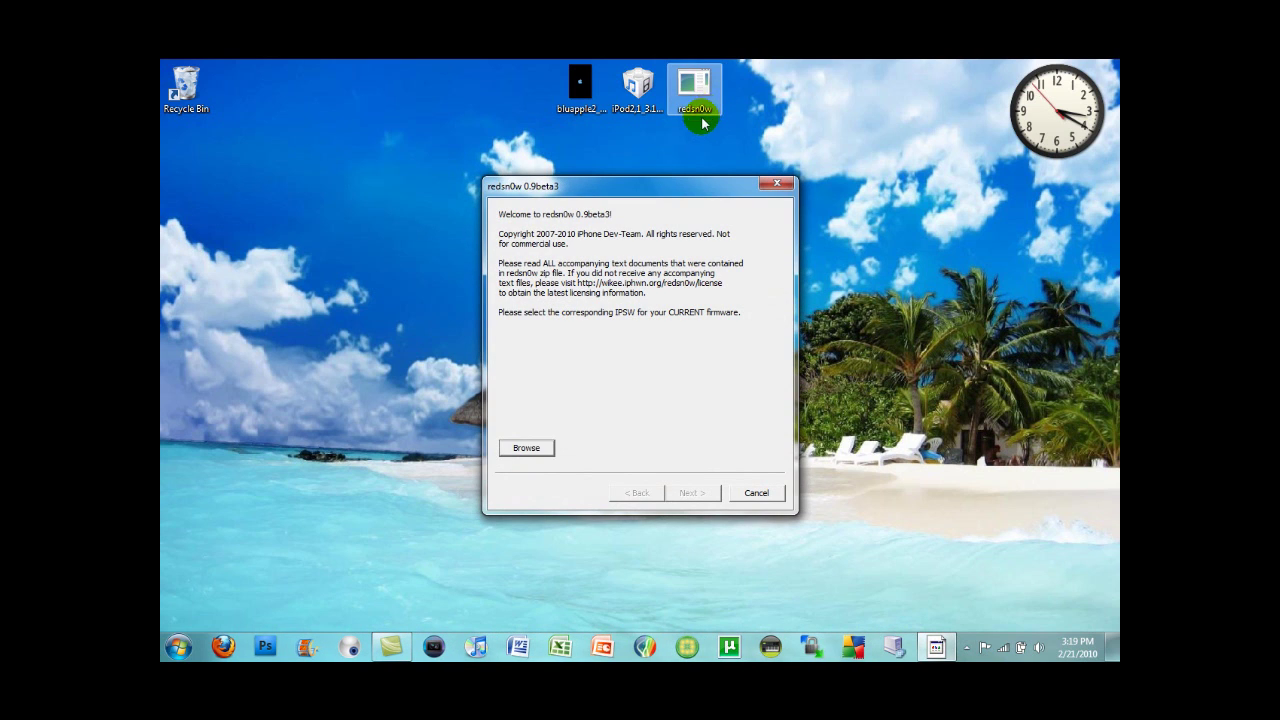
left_click(529, 446)
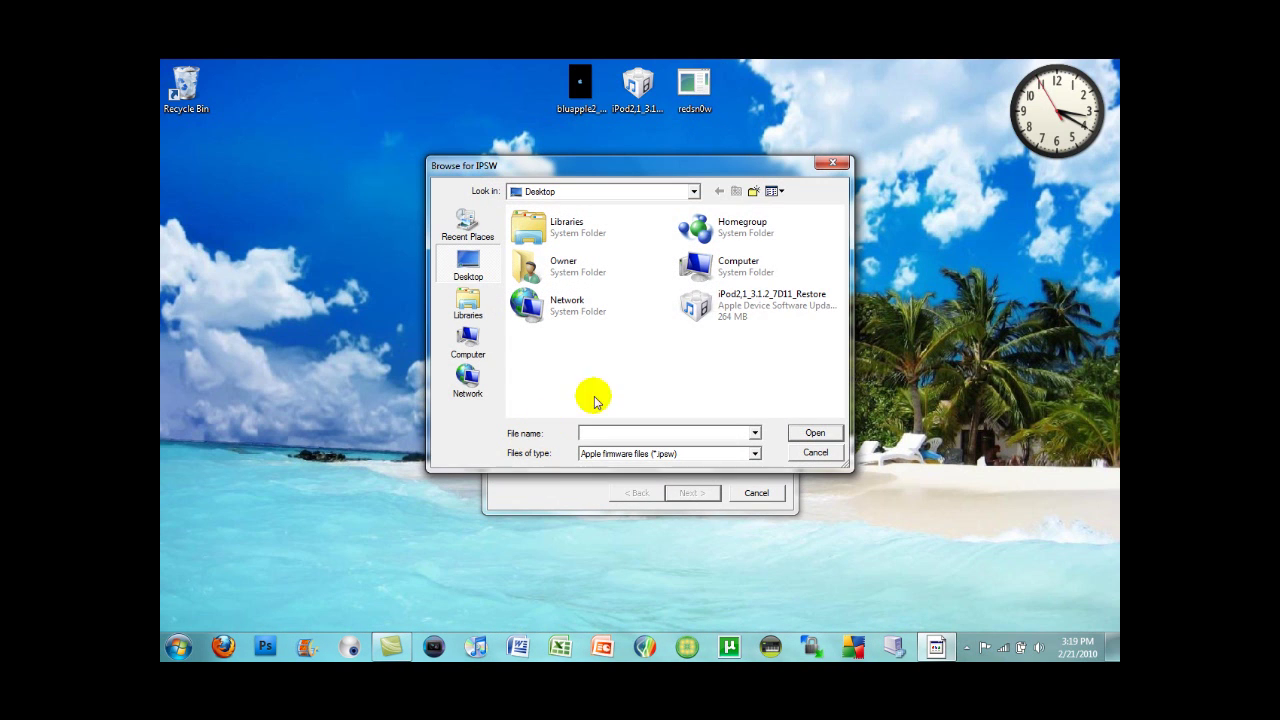
left_click(755, 318)
left_click(813, 432)
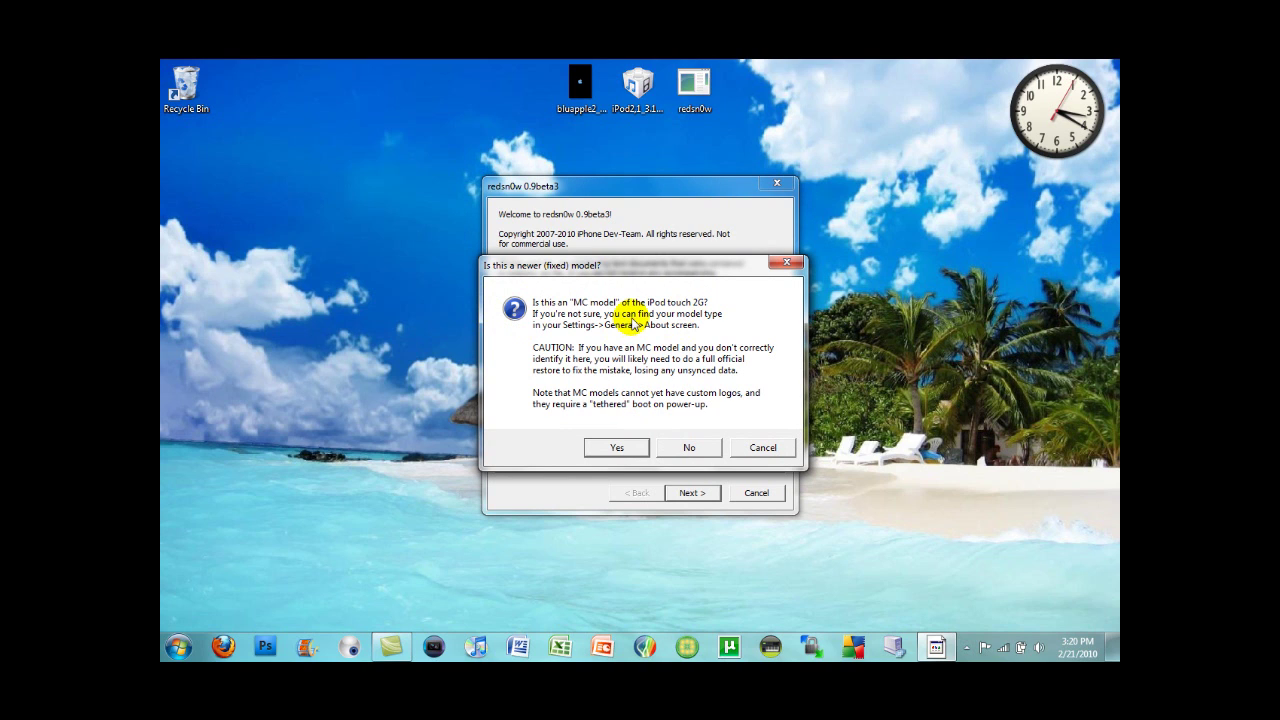
left_click(697, 448)
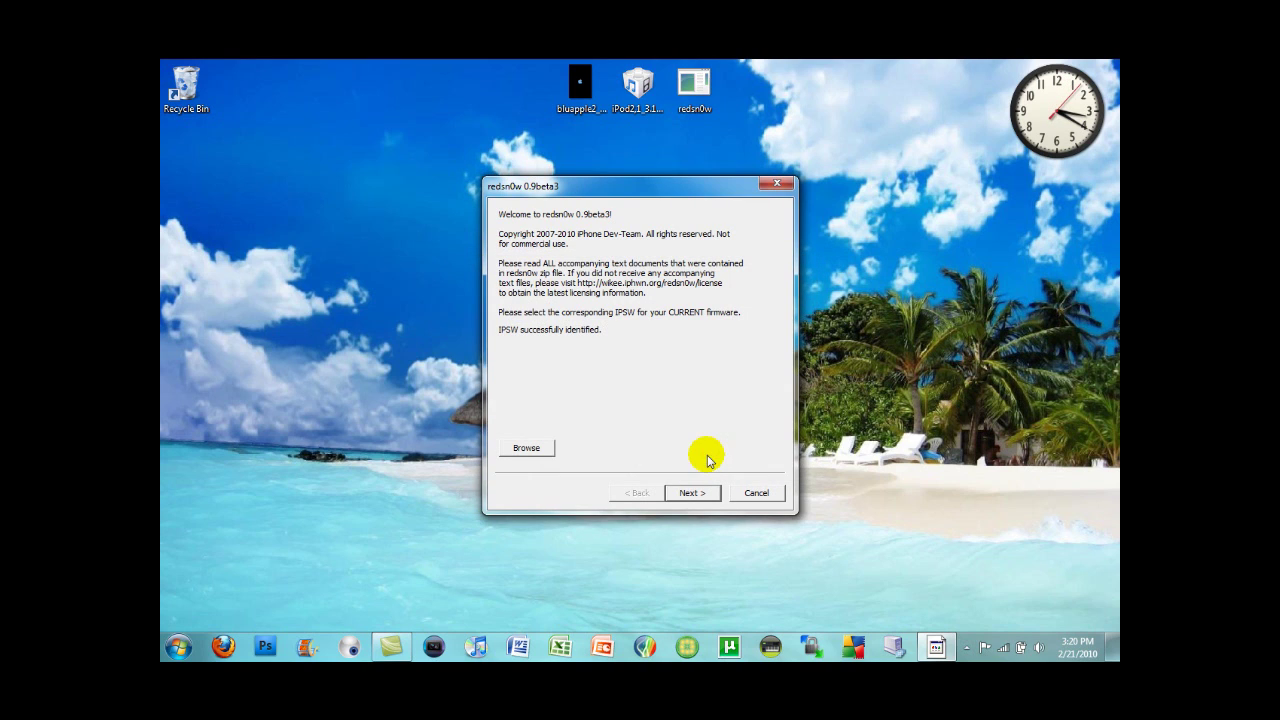
Uncheck Install Cydia, set bluapple2_by_valespace.png as the custom boot logo, and continue.
left_click(692, 492)
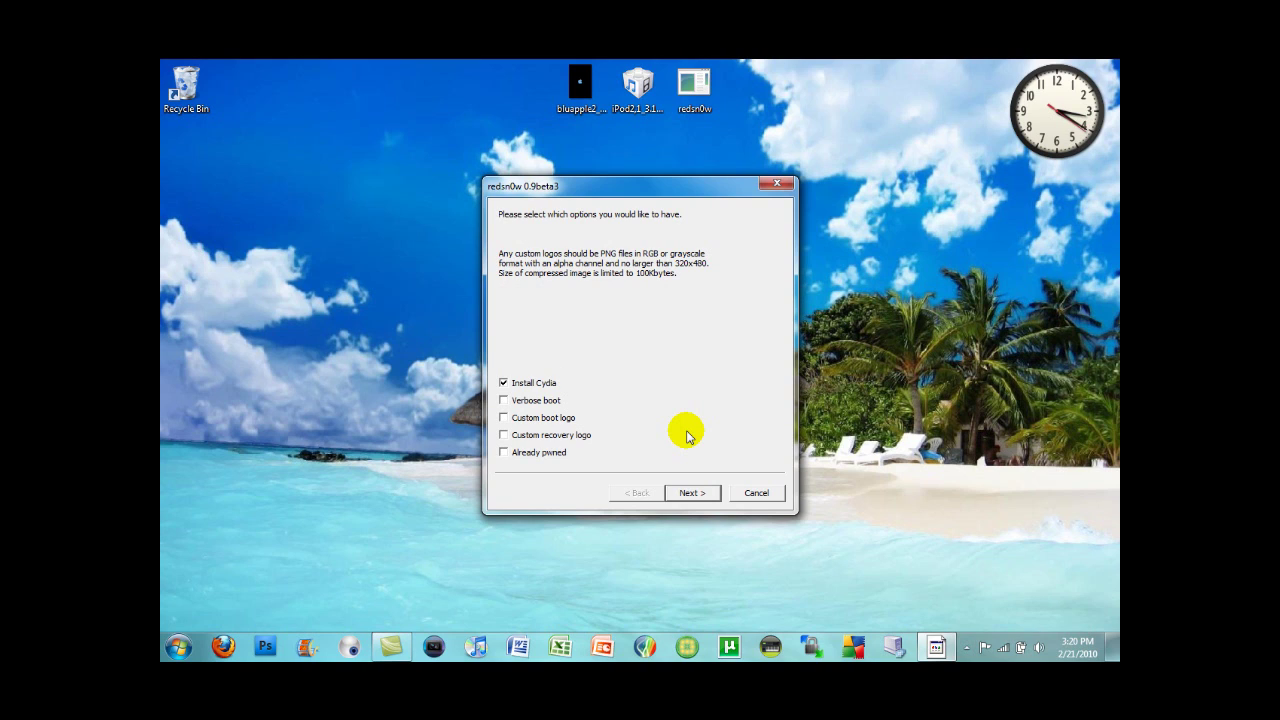
left_click(504, 384)
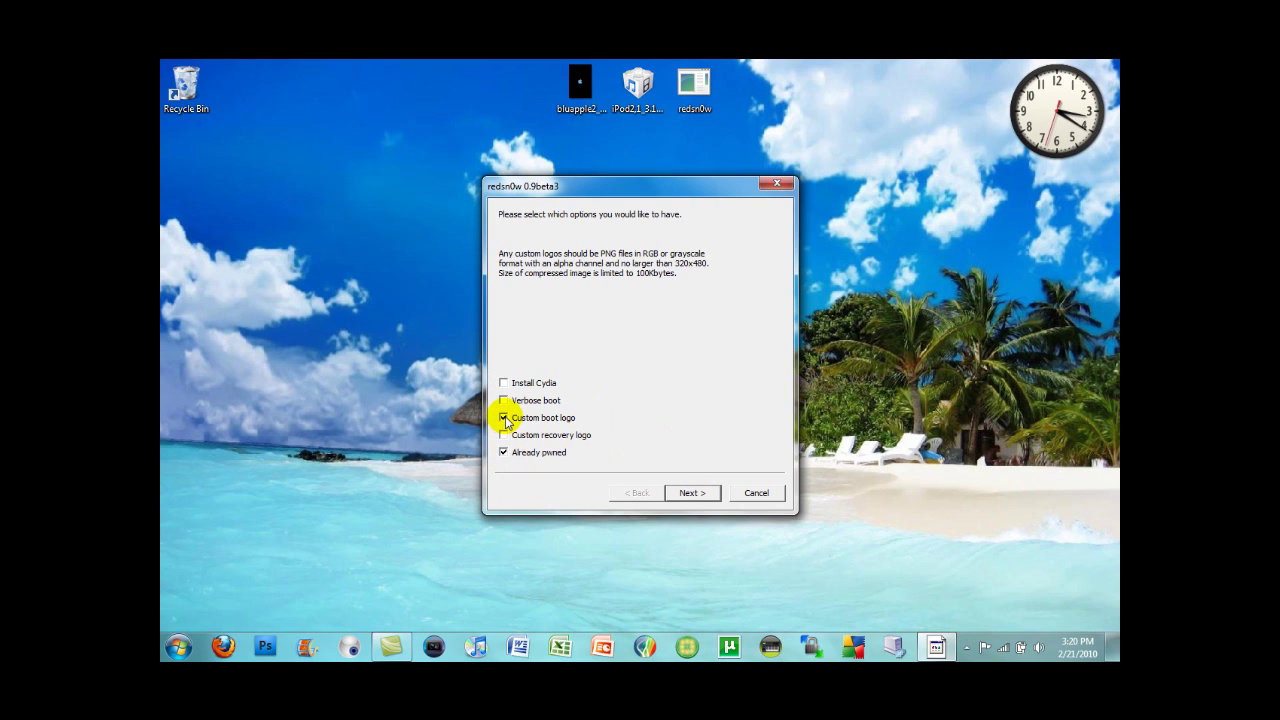
left_click(768, 312)
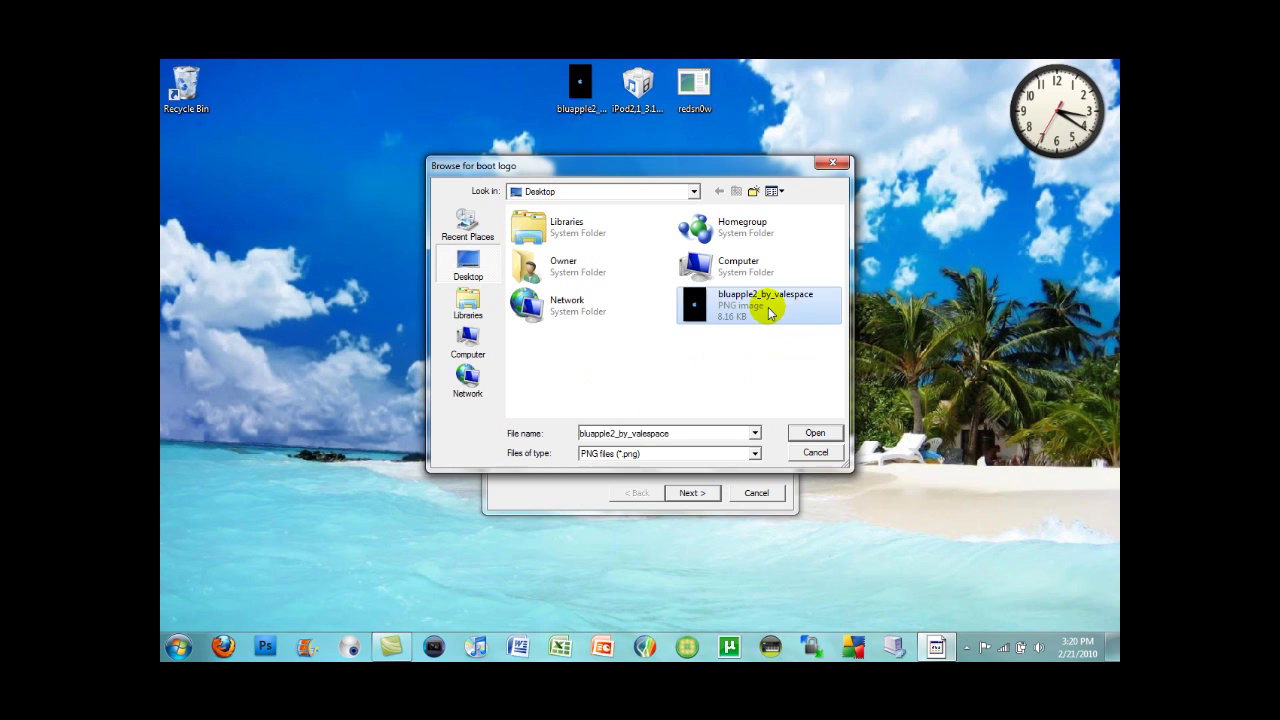
left_click(814, 432)
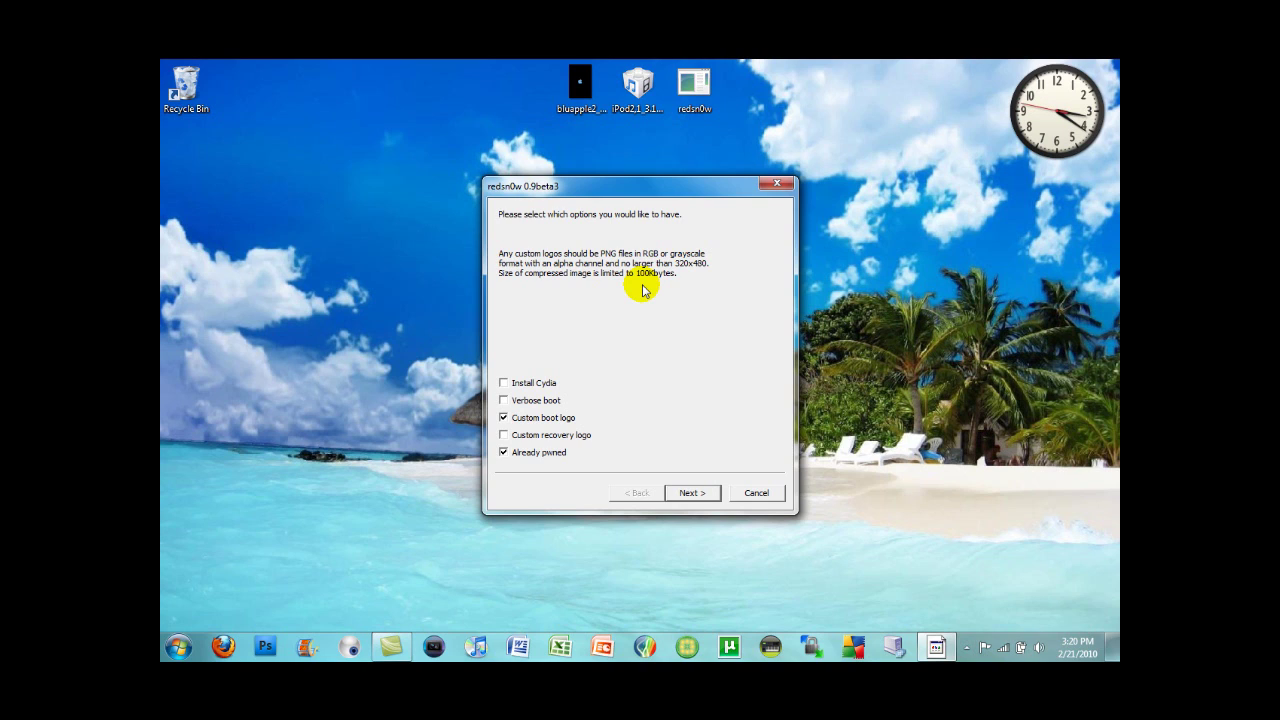
left_click(693, 494)
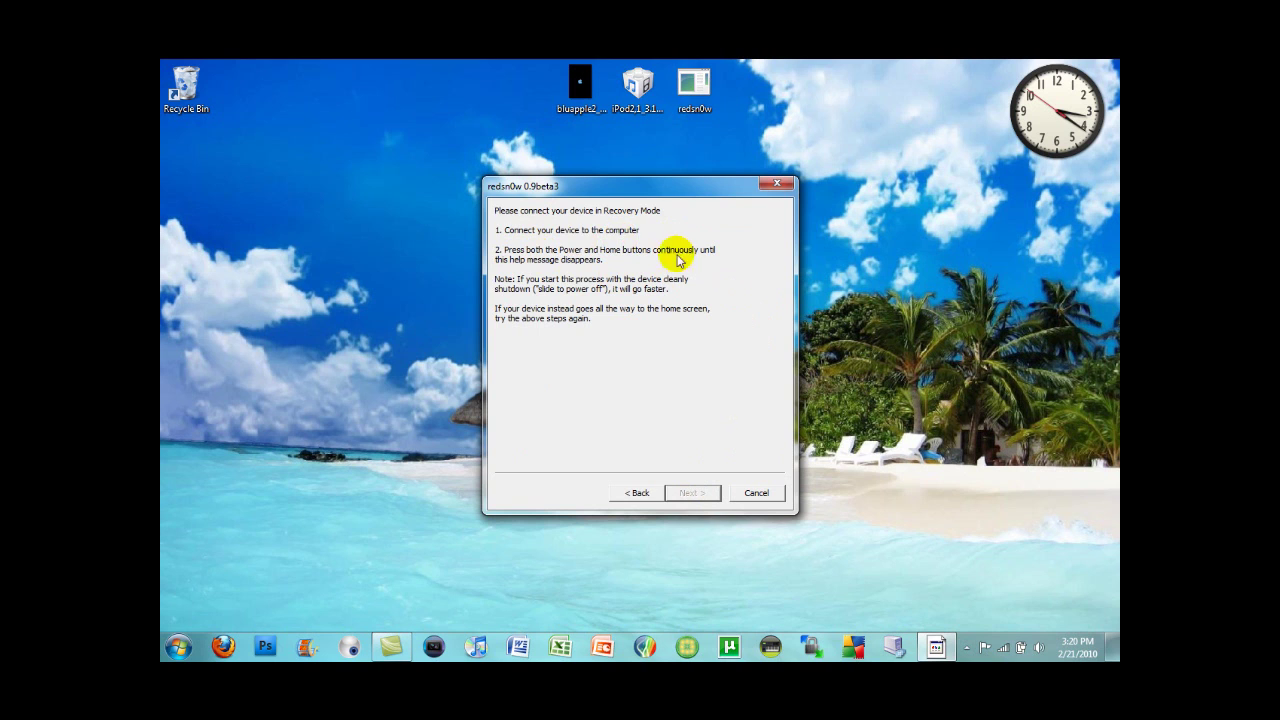